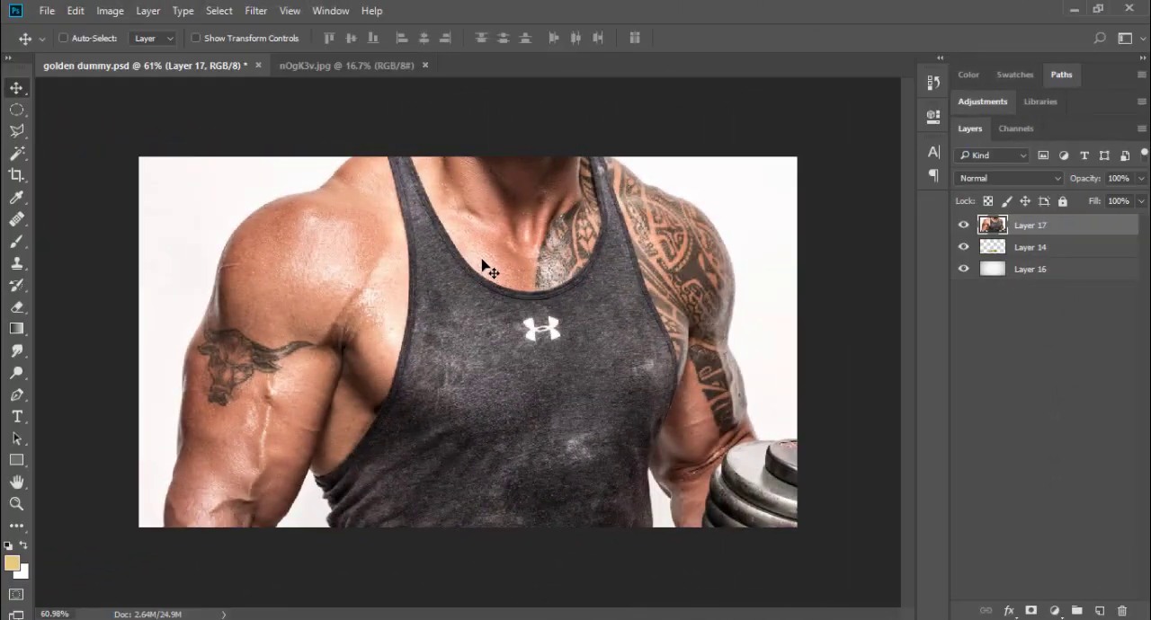
Step: Position the portrait photo over the canvas with the full head and shoulders in frame and apply the transform
drag(486, 268, 481, 423)
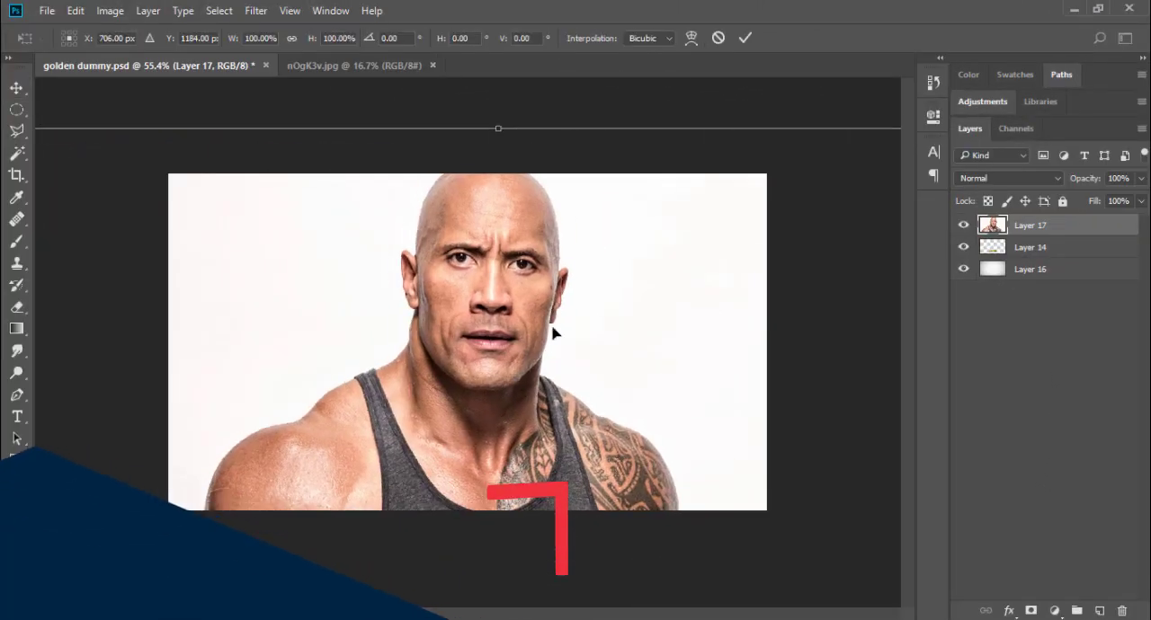
key(Return)
Step: Copy an elliptical selection of the portrait's head and shoulders to a new layer and hide the original photo layer
click(20, 115)
drag(270, 102, 686, 477)
key(ctrl+j)
click(963, 247)
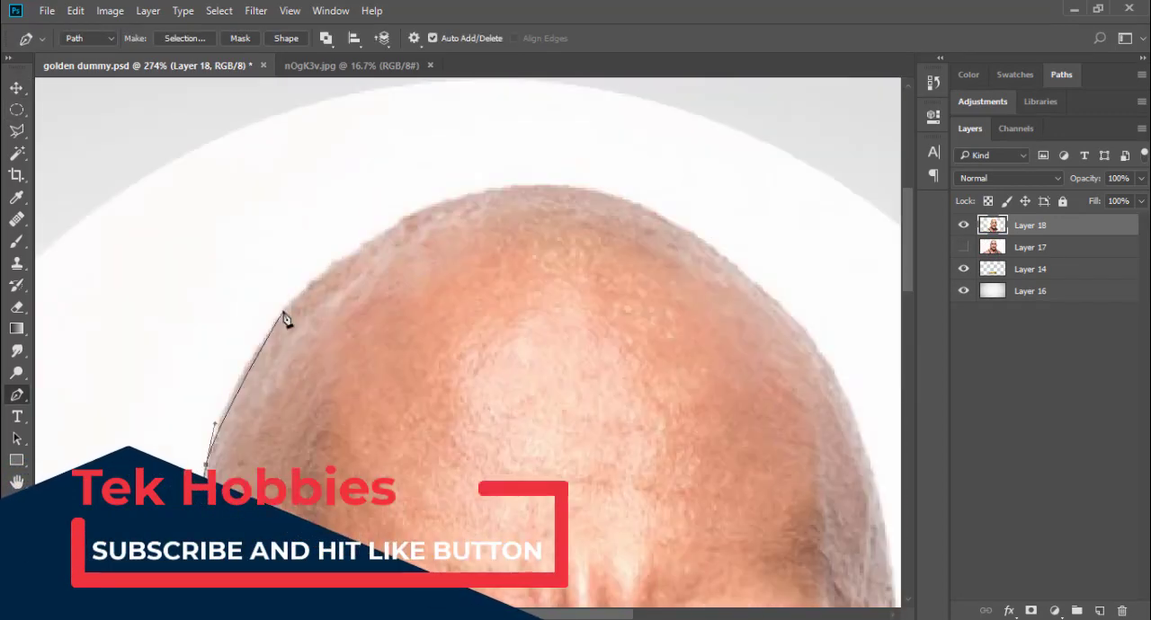
Step: Trace the head, ears, neck and shoulders with the Pen tool and remove the white photo background outside that outline
click(577, 183)
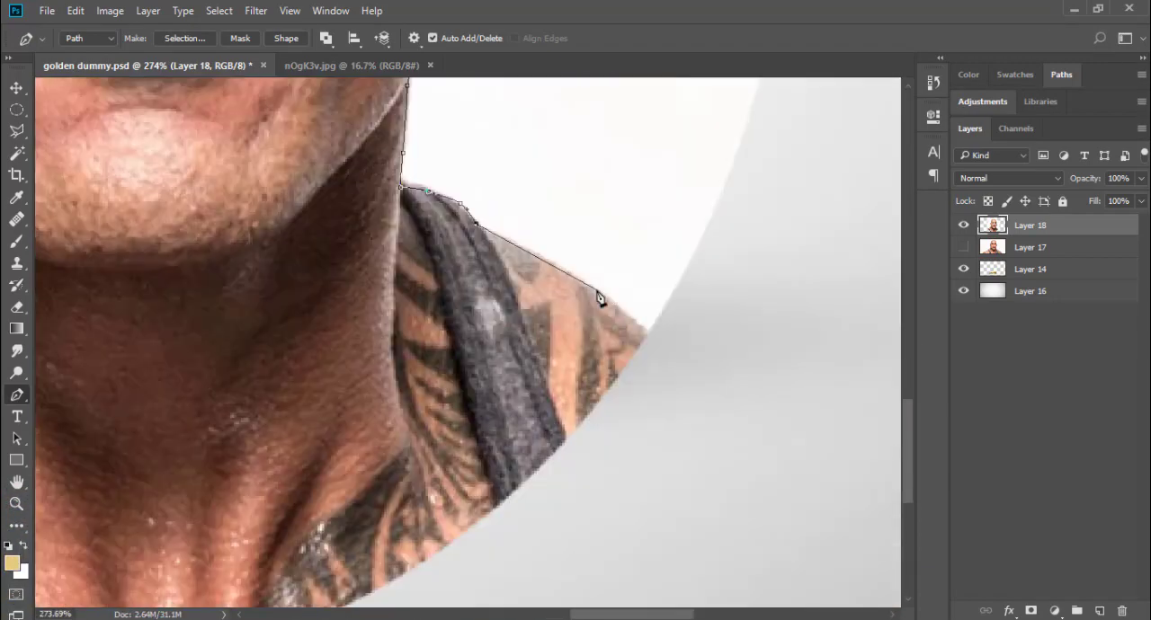
key(ctrl+0)
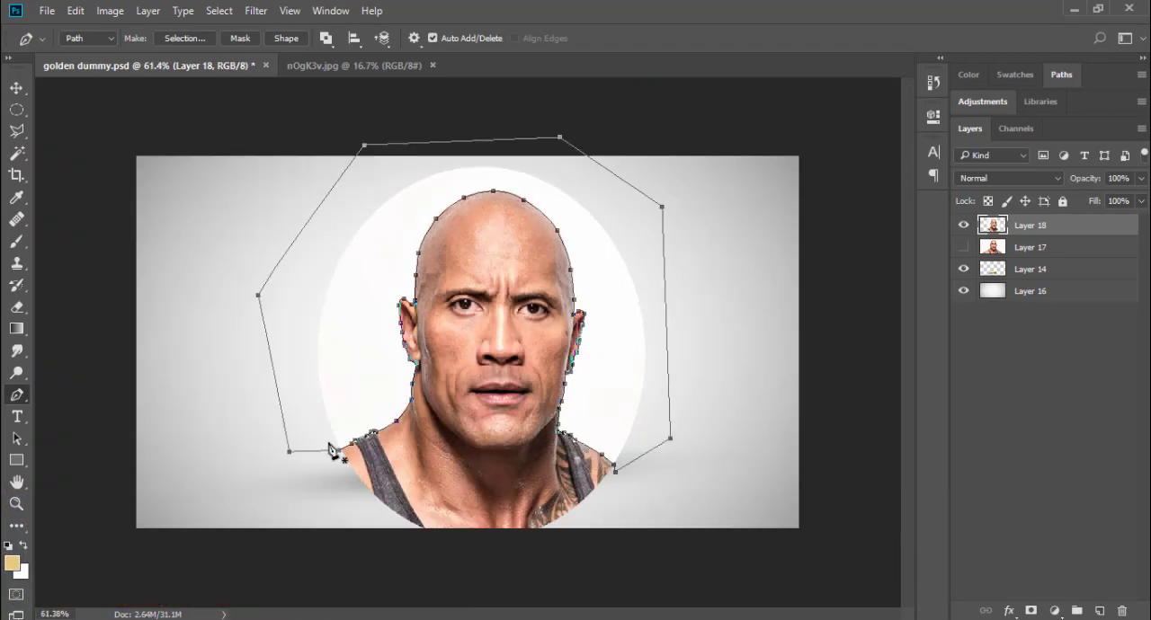
key(ctrl+Return)
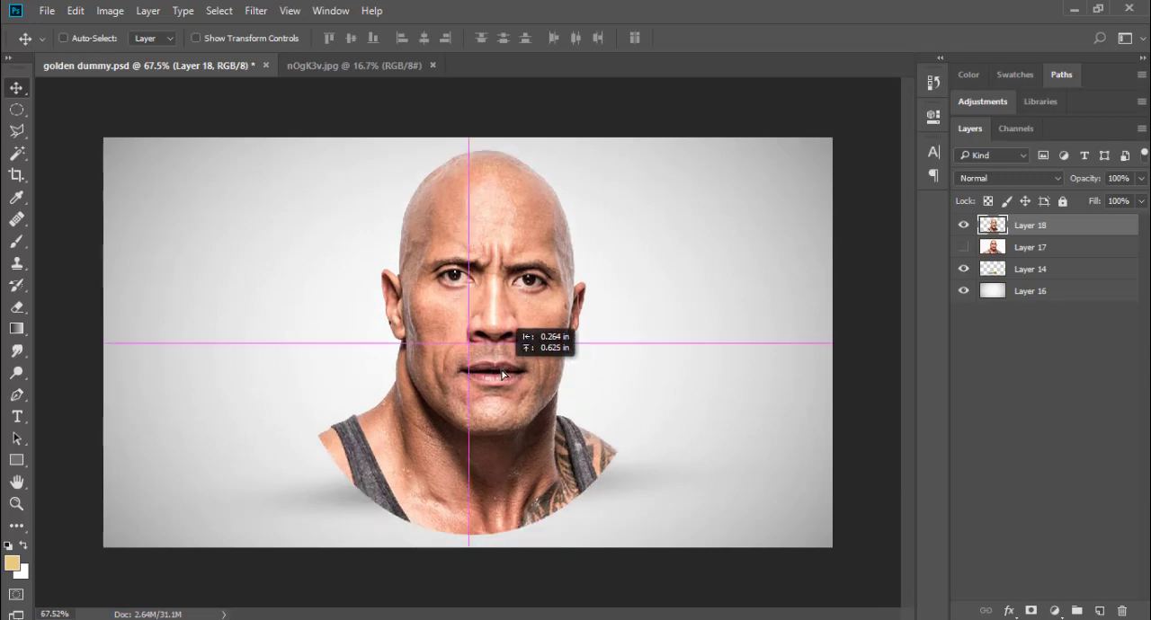
Step: Scale the cut-out bust to about 74% and position it just above the golden pedestal
key(ctrl+t)
drag(616, 529, 585, 485)
drag(489, 407, 489, 381)
drag(584, 459, 576, 448)
drag(358, 176, 331, 155)
drag(573, 449, 565, 440)
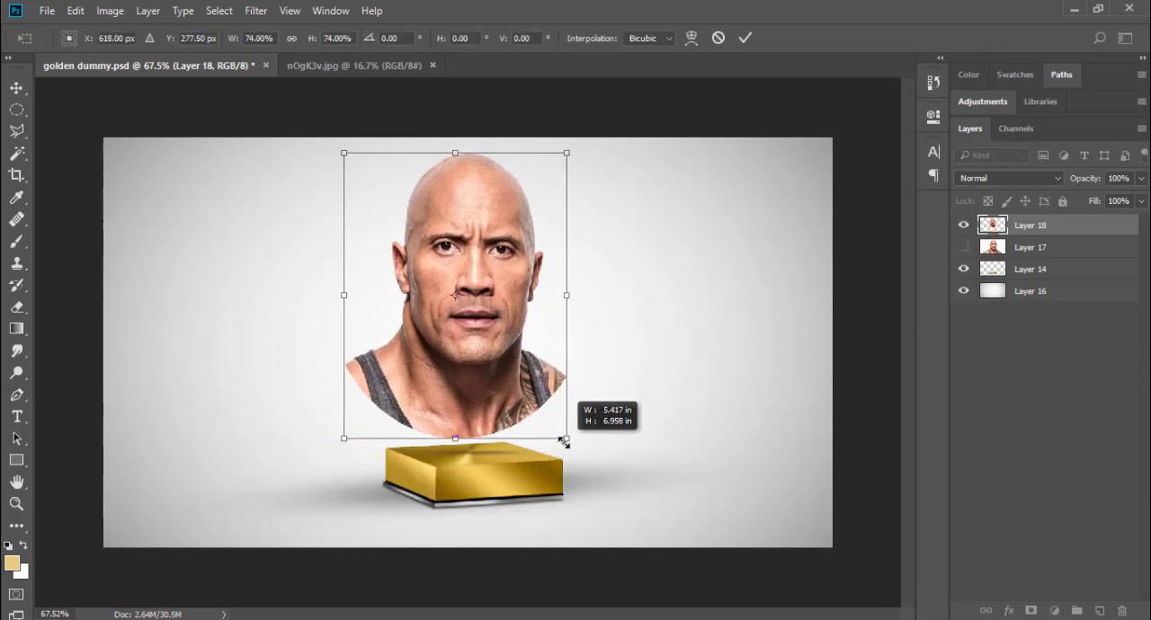
drag(630, 455, 637, 445)
key(Return)
Step: Desaturate the bust layer with the Desaturate adjustment
scroll(468, 364, up, 4)
scroll(464, 349, up, 1)
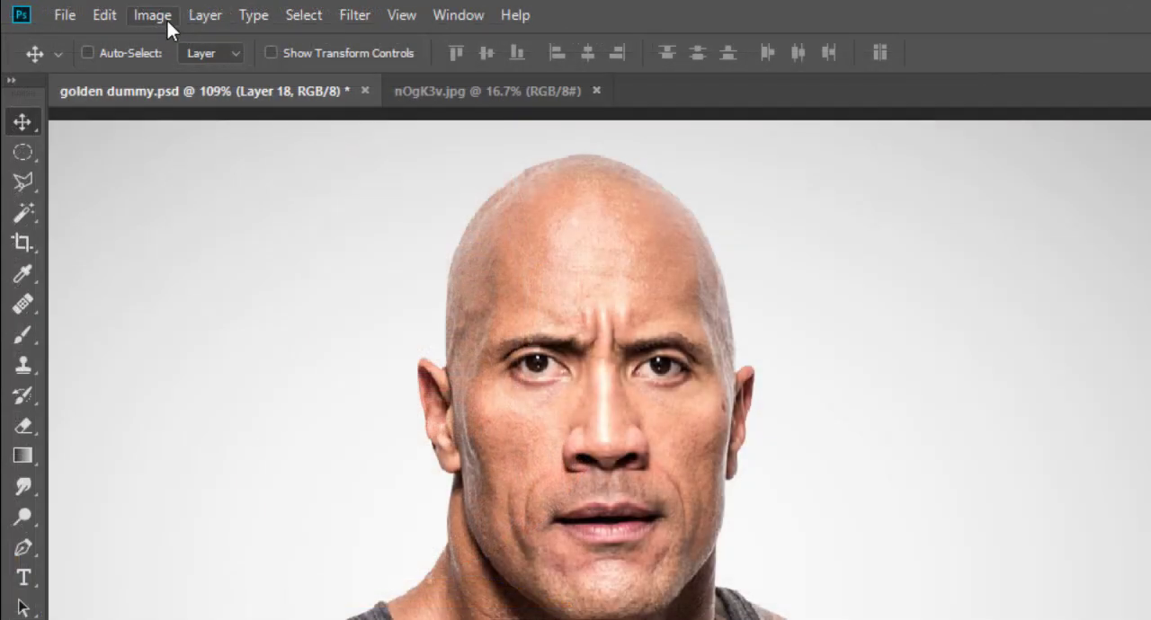
click(167, 21)
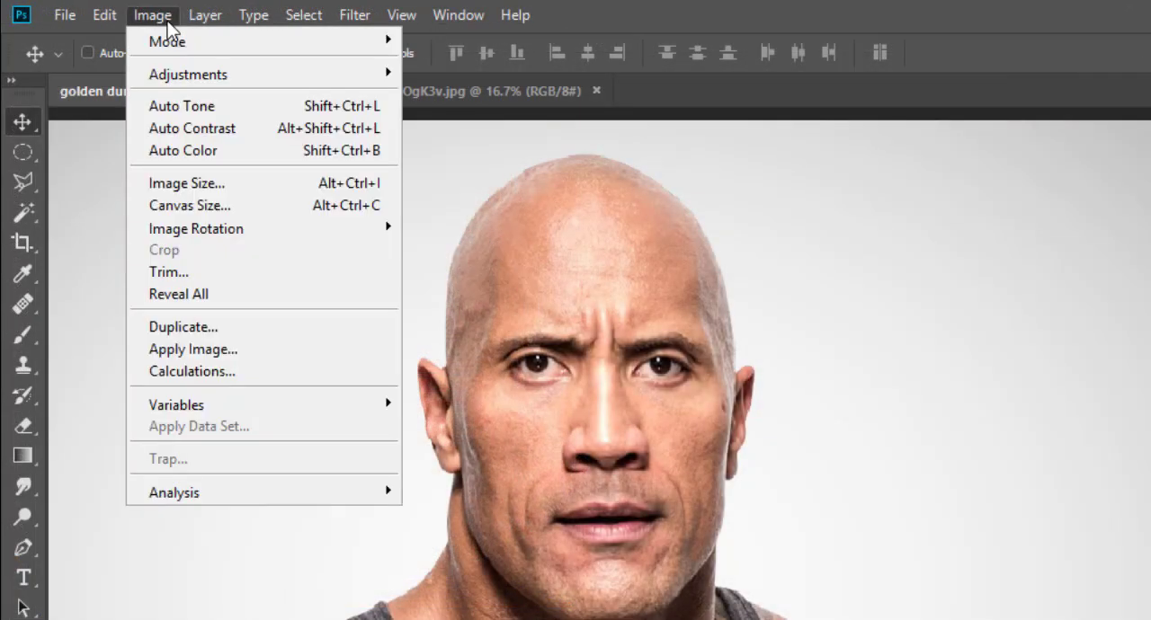
mouse_move(174, 83)
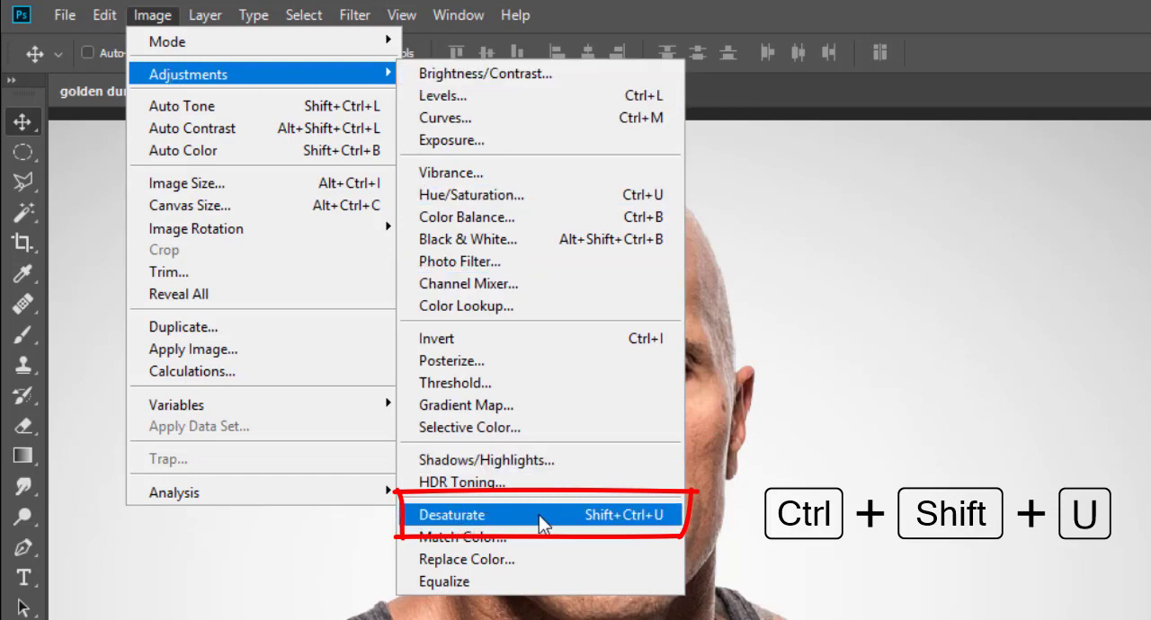
click(633, 520)
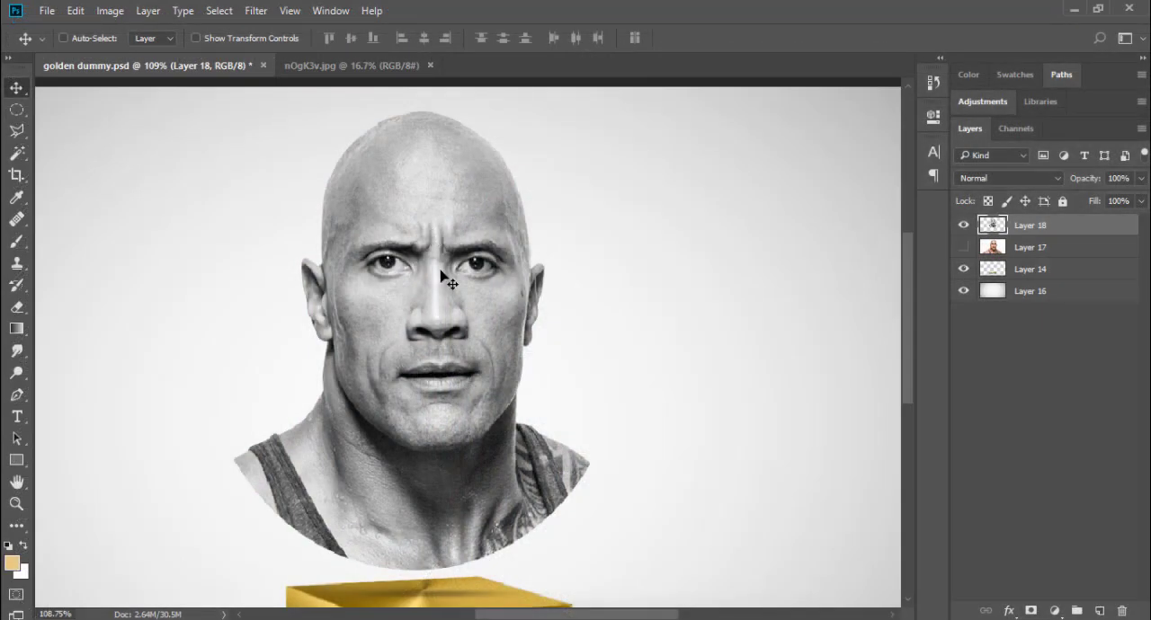
Step: Smooth the bust's skin with a Surface Blur of radius 4 pixels and threshold about 35 levels
scroll(440, 272, up, 1)
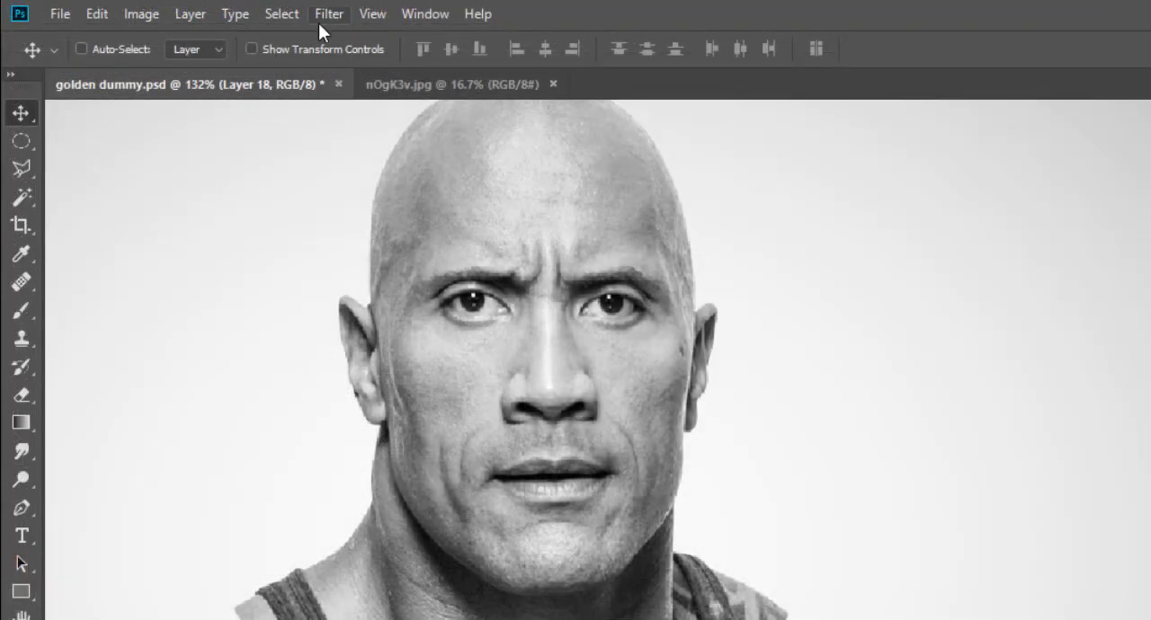
click(328, 13)
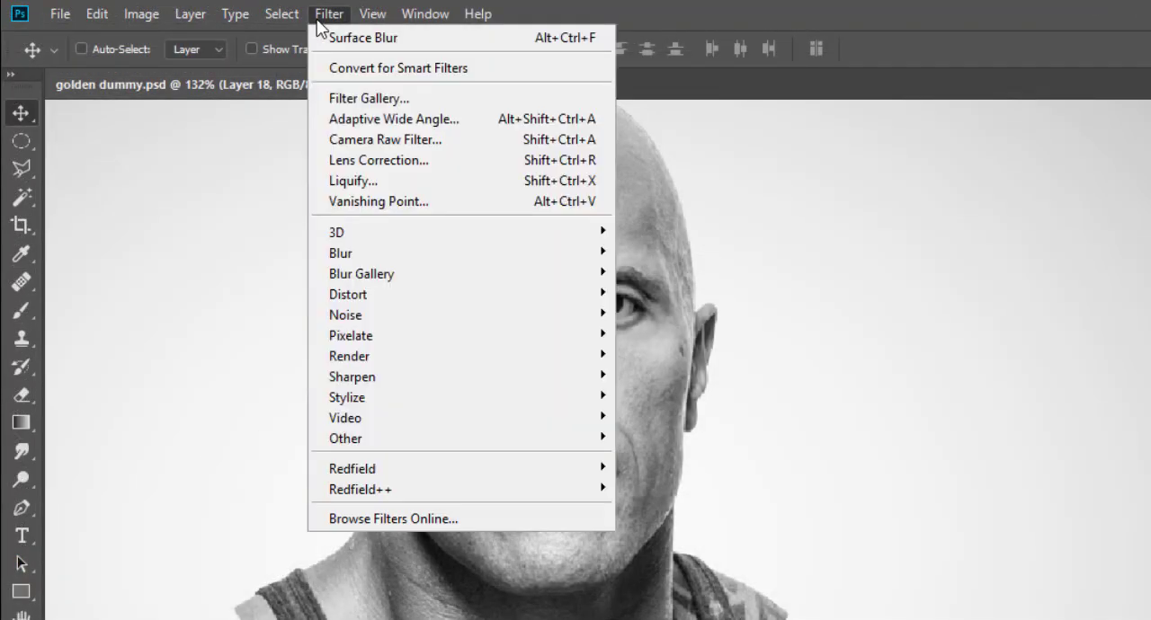
mouse_move(334, 253)
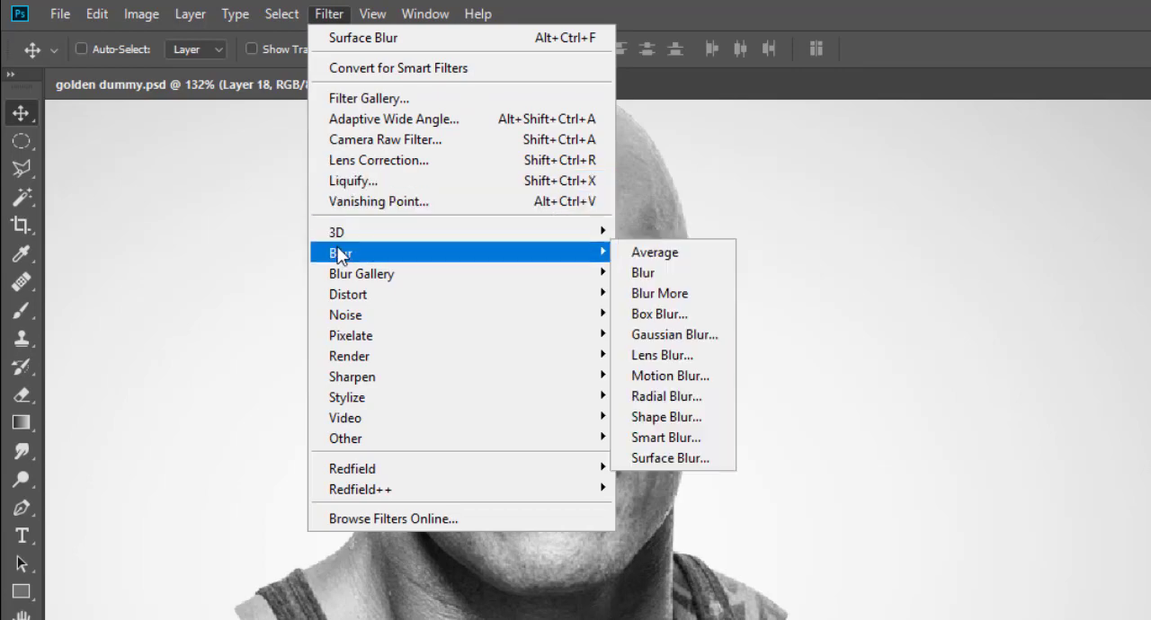
click(693, 462)
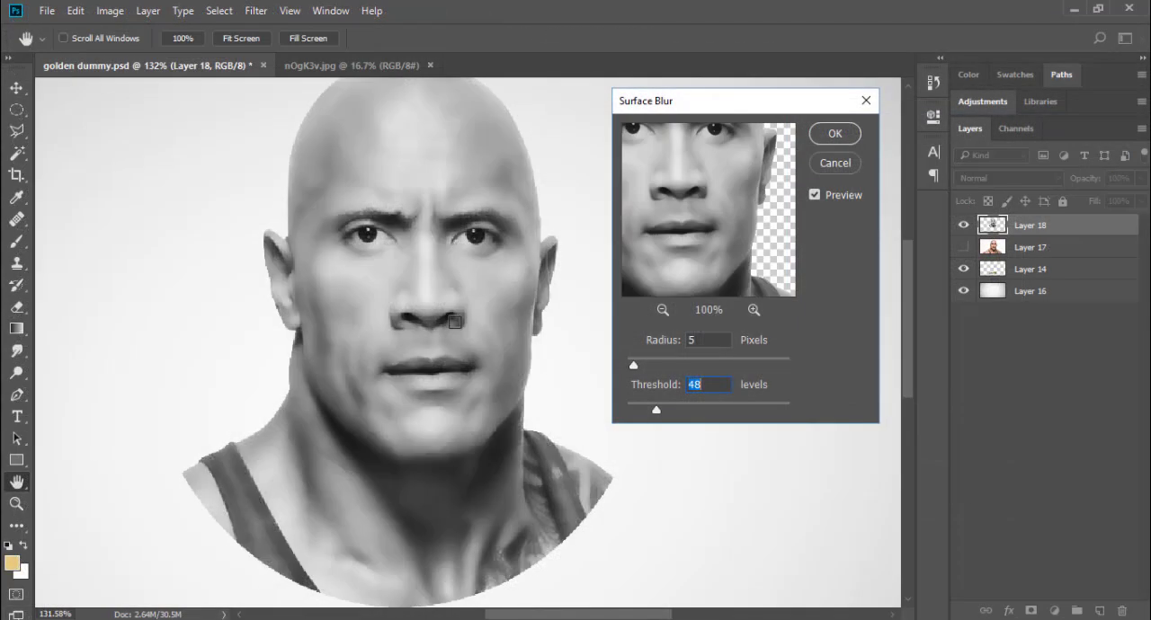
mouse_move(618, 550)
mouse_down()
mouse_move(586, 548)
mouse_move(612, 550)
mouse_up()
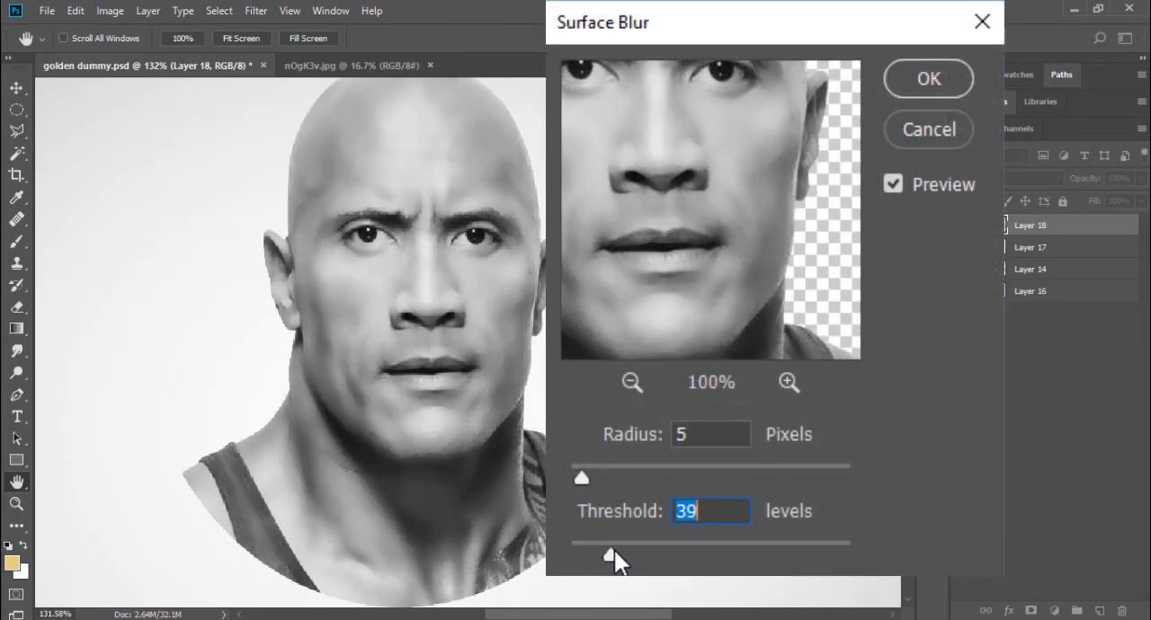
scroll(523, 457, up, 2)
drag(501, 406, 484, 458)
mouse_move(581, 477)
mouse_down()
mouse_move(598, 474)
mouse_move(586, 473)
mouse_up()
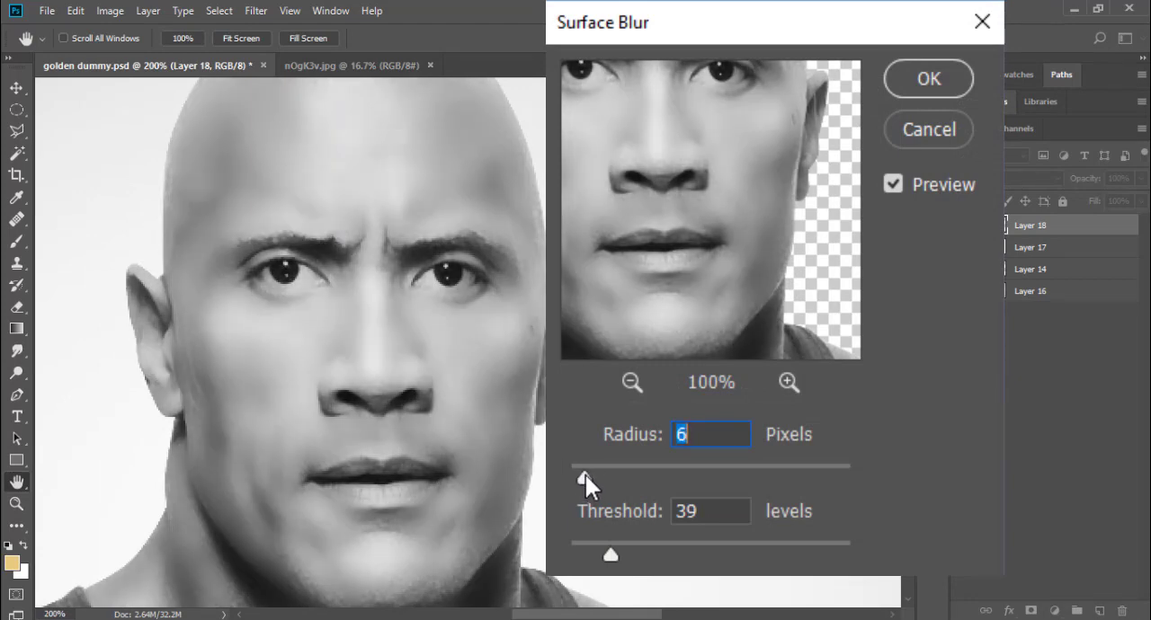
drag(611, 556, 607, 558)
drag(583, 480, 579, 477)
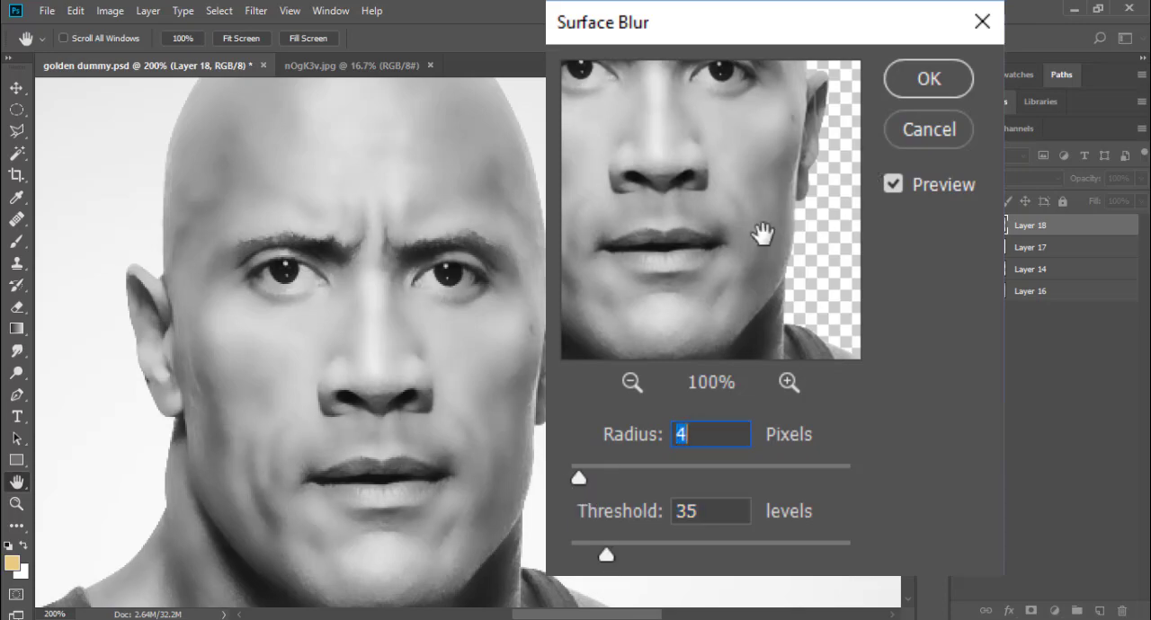
drag(606, 550, 608, 551)
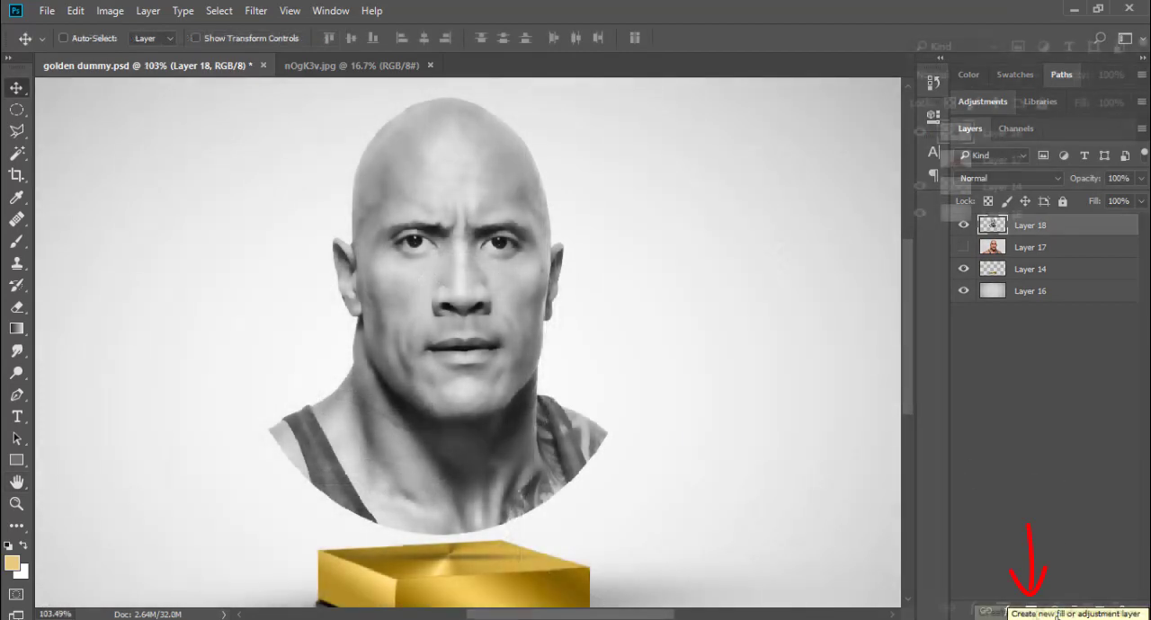
Step: Add a Gradient Map adjustment layer above the bust and clip it to the bust layer
click(1056, 612)
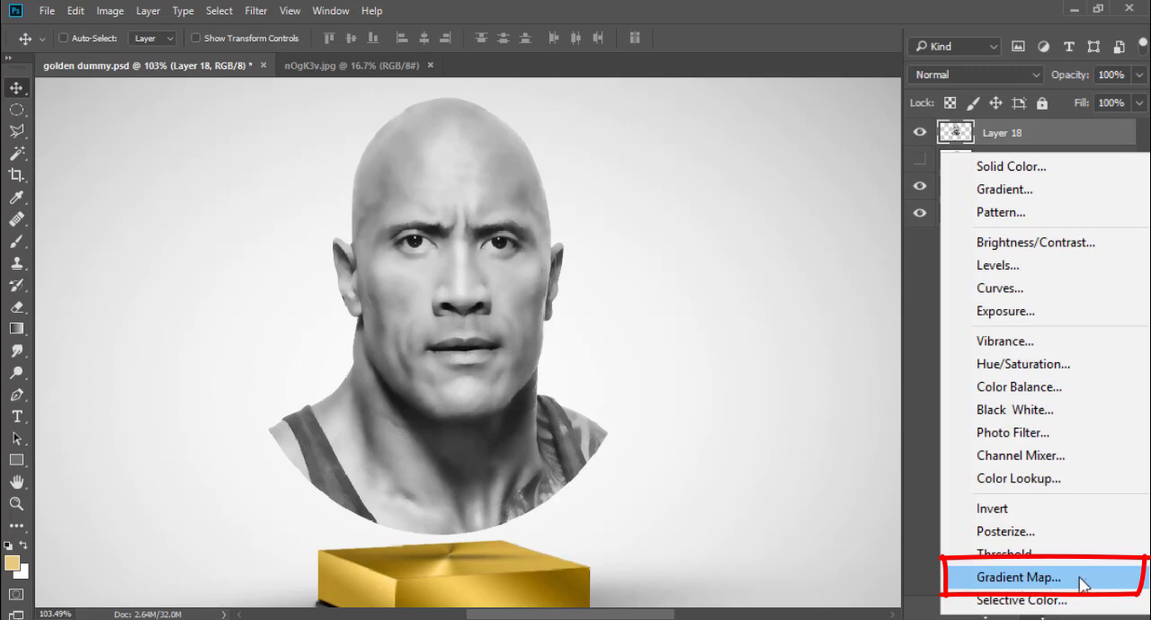
click(1049, 583)
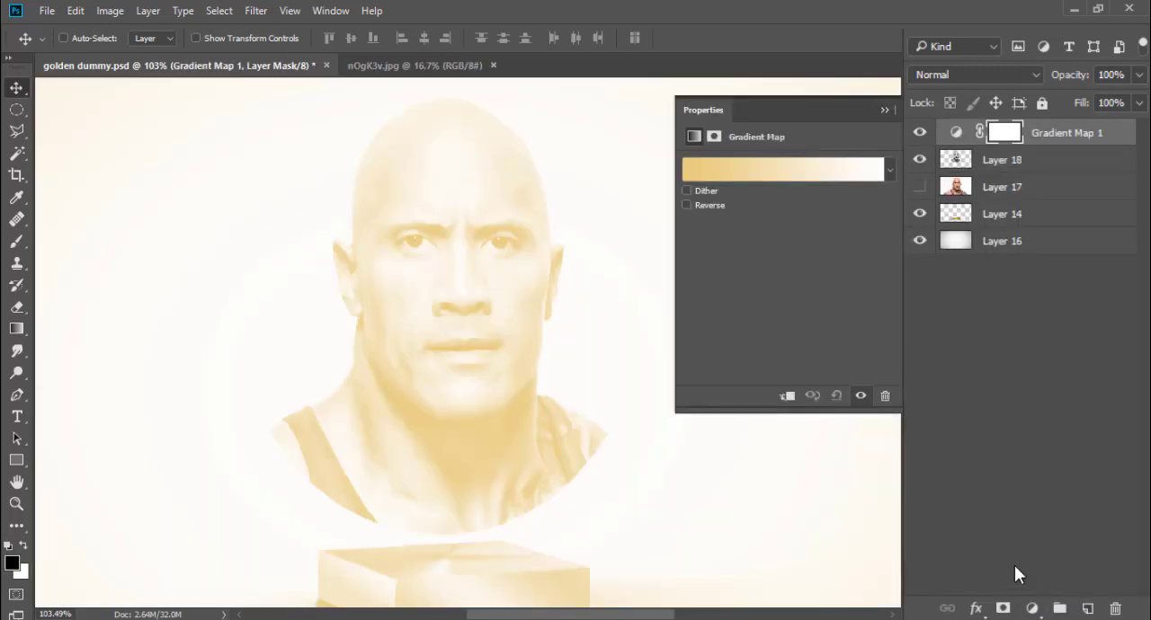
alt+click(959, 144)
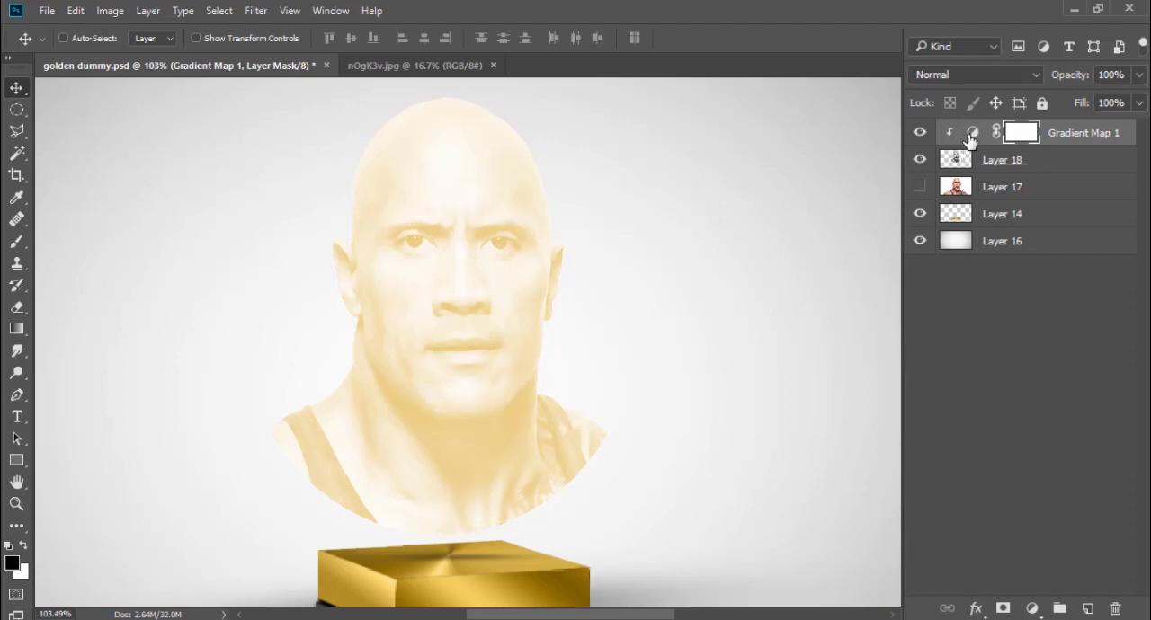
Step: Apply the Yellow, Violet, Orange, Blue preset to the Gradient Map and reverse the gradient
double_click(971, 135)
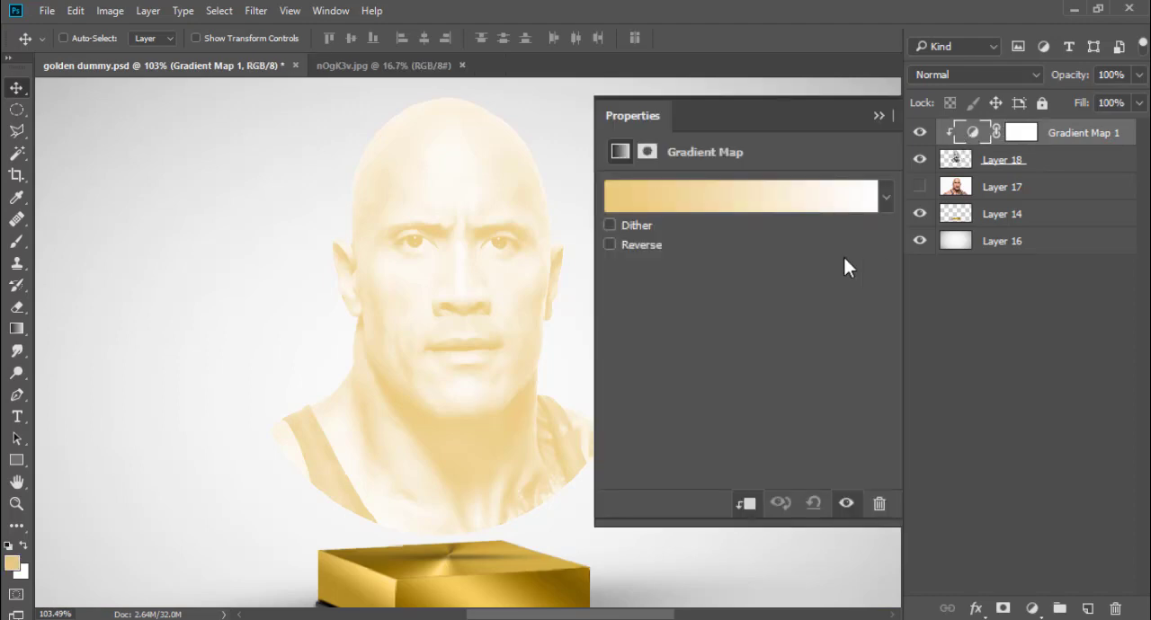
click(887, 198)
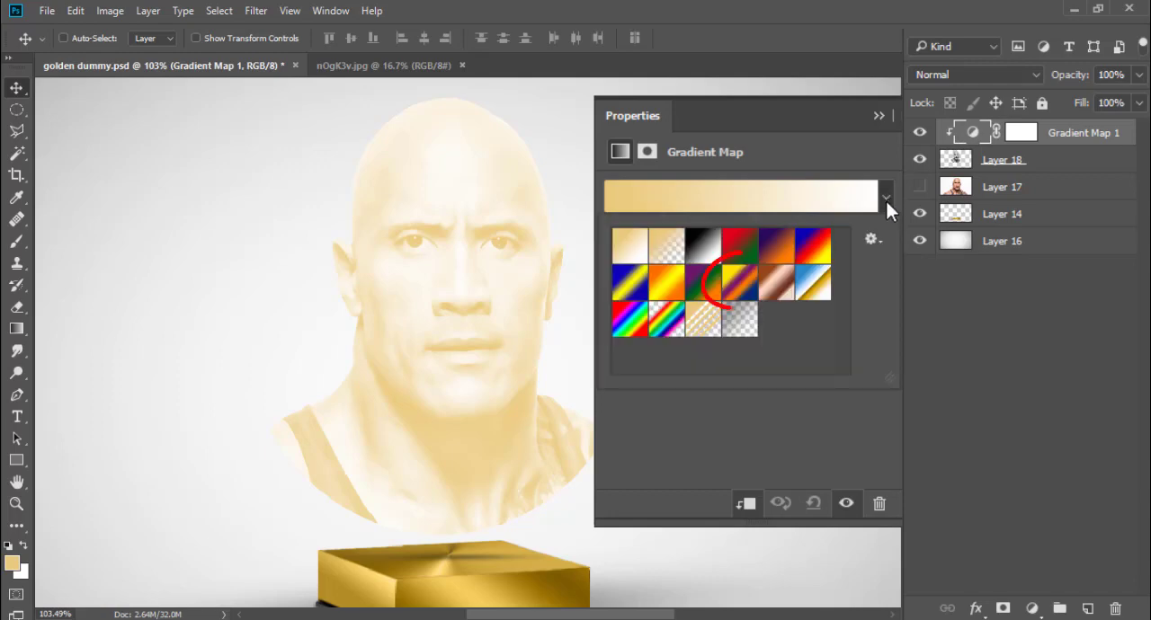
click(739, 296)
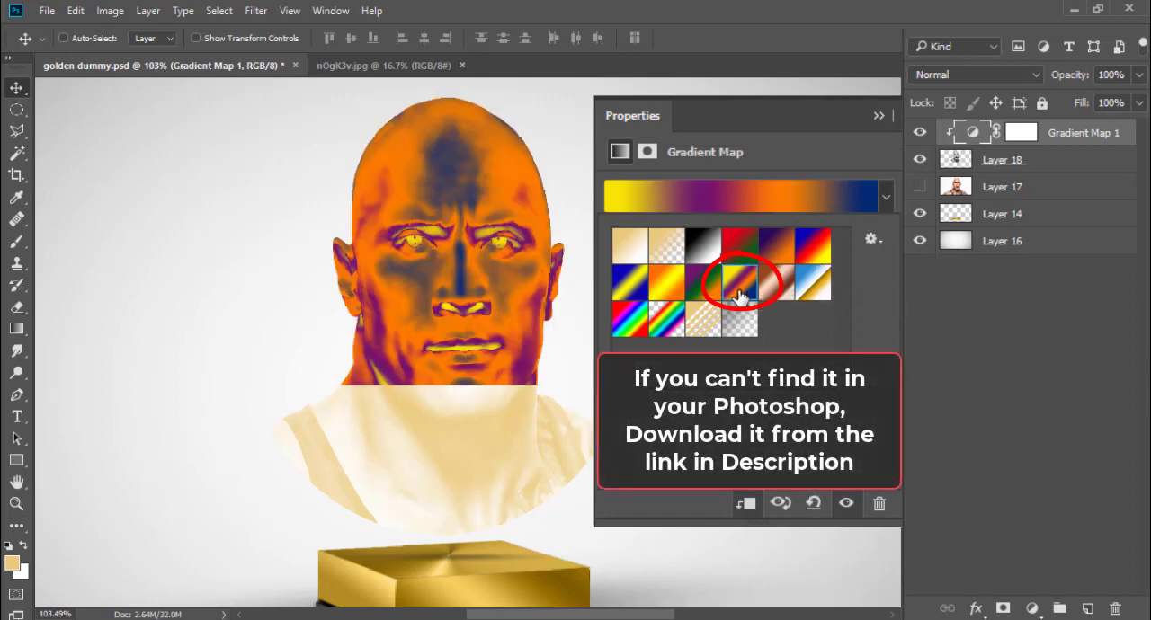
click(723, 422)
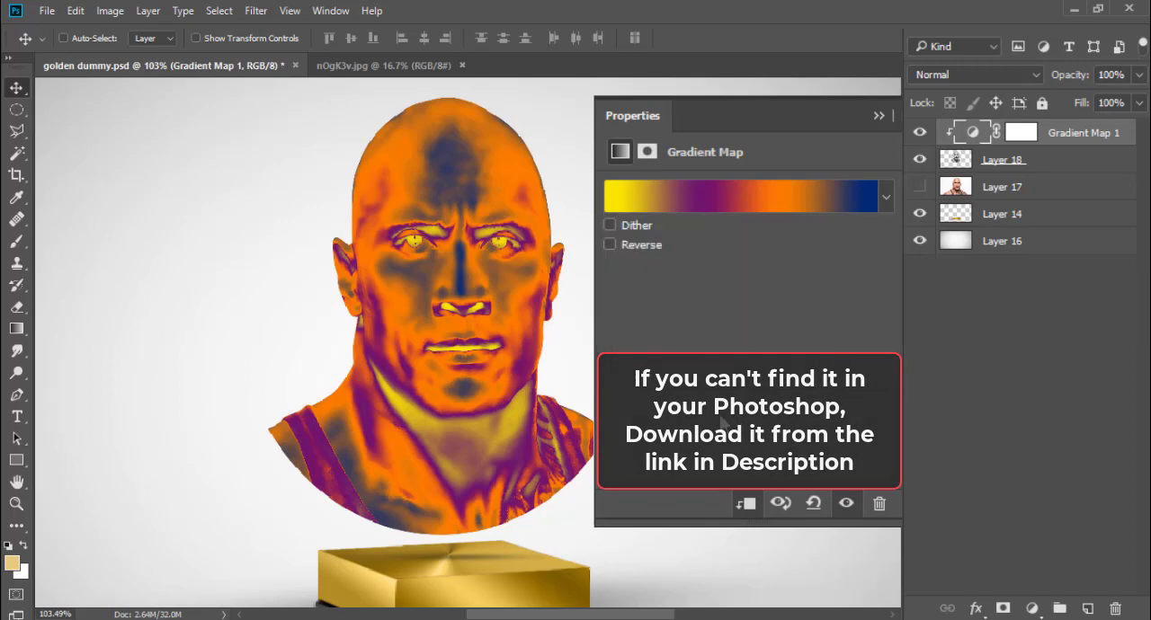
click(614, 243)
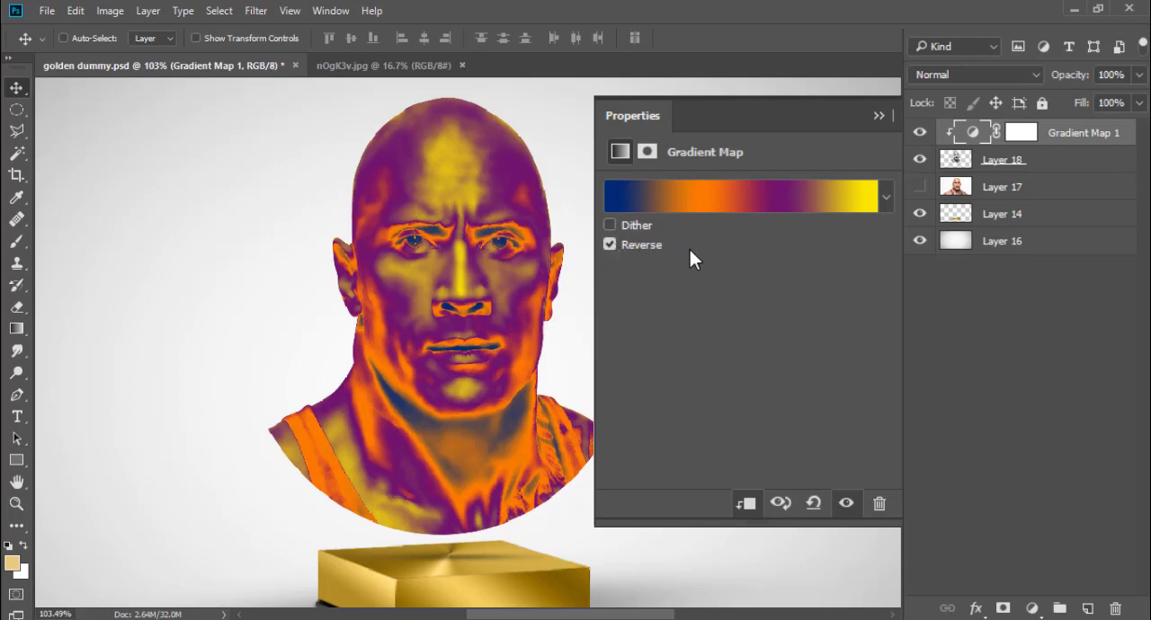
click(976, 135)
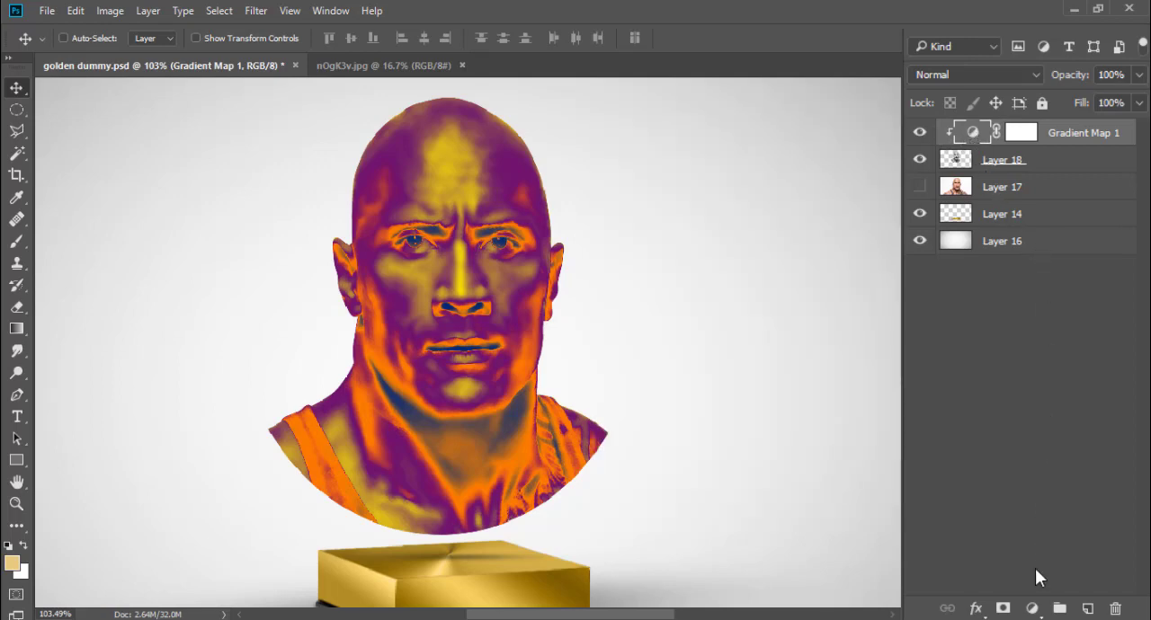
Step: Add a Hue/Saturation adjustment layer clipped to the bust and set its blend mode to Color
click(1032, 609)
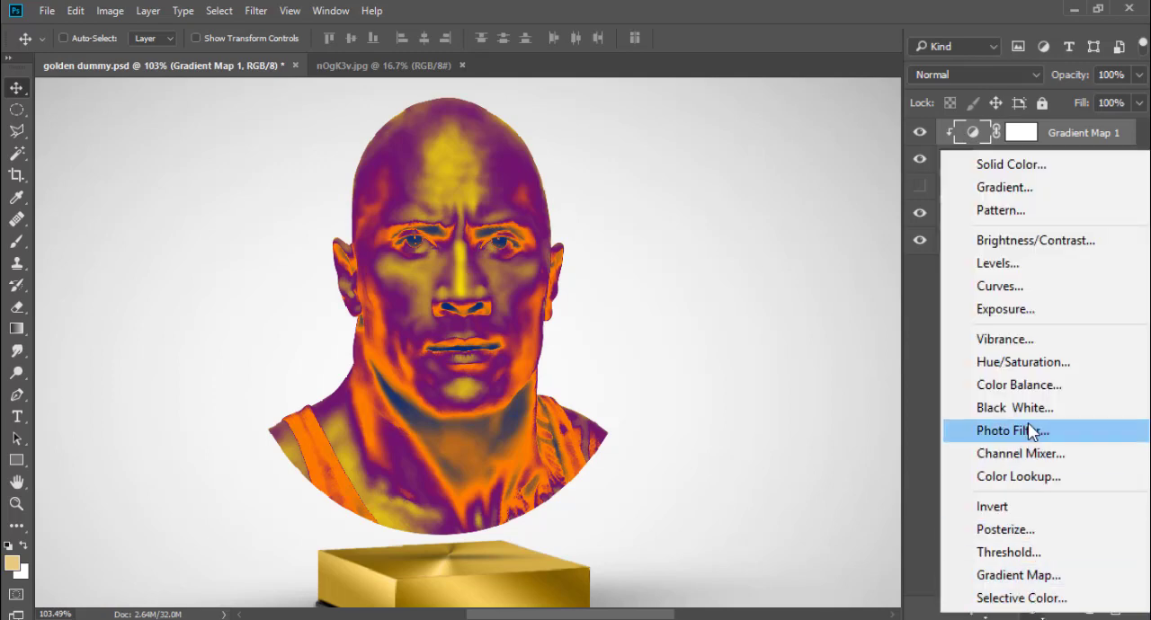
click(1020, 369)
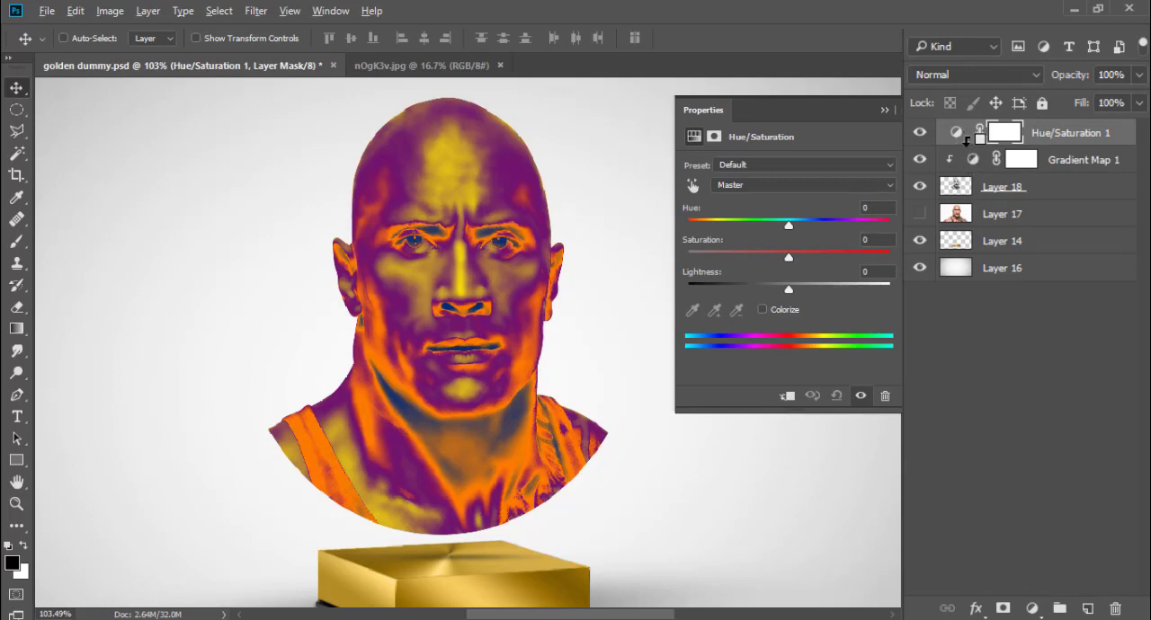
alt+click(967, 144)
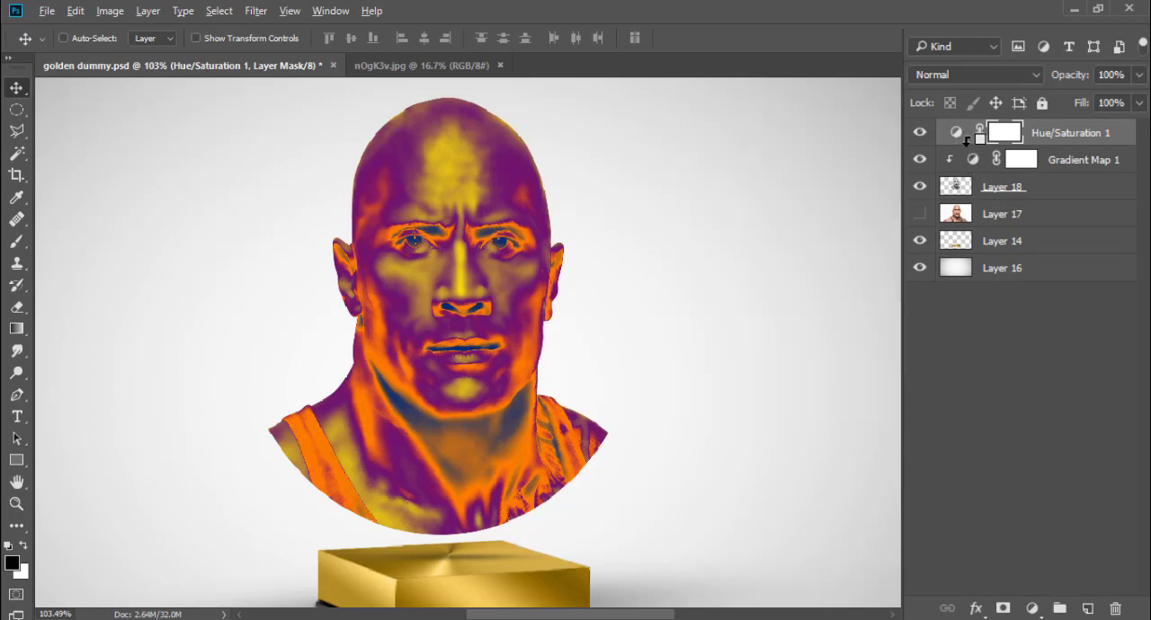
click(969, 75)
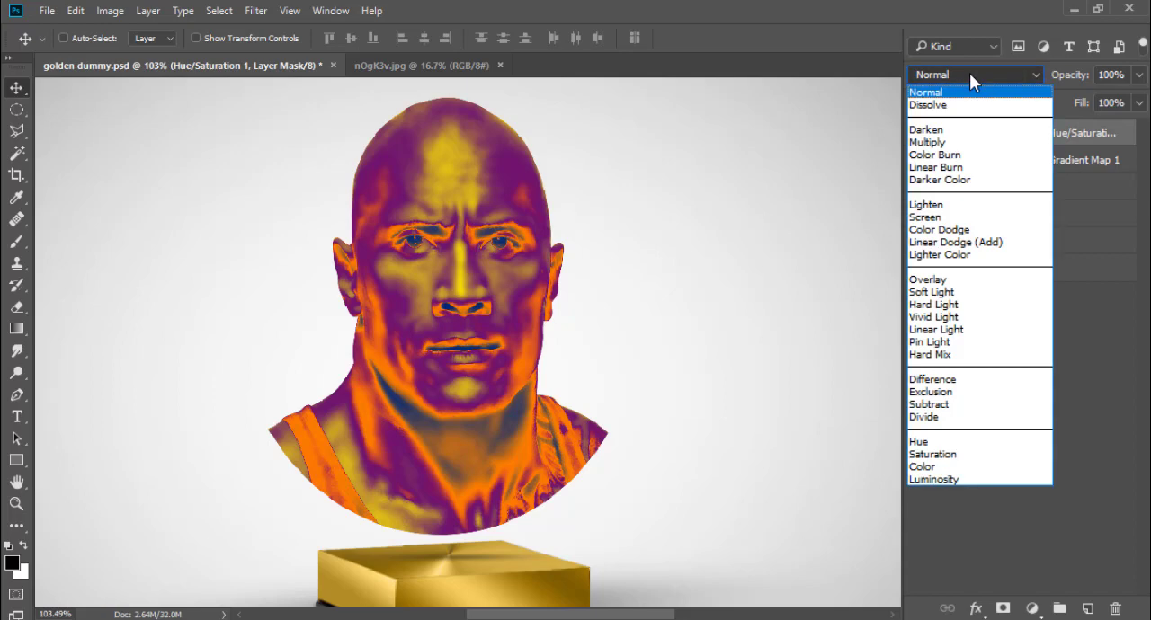
click(960, 469)
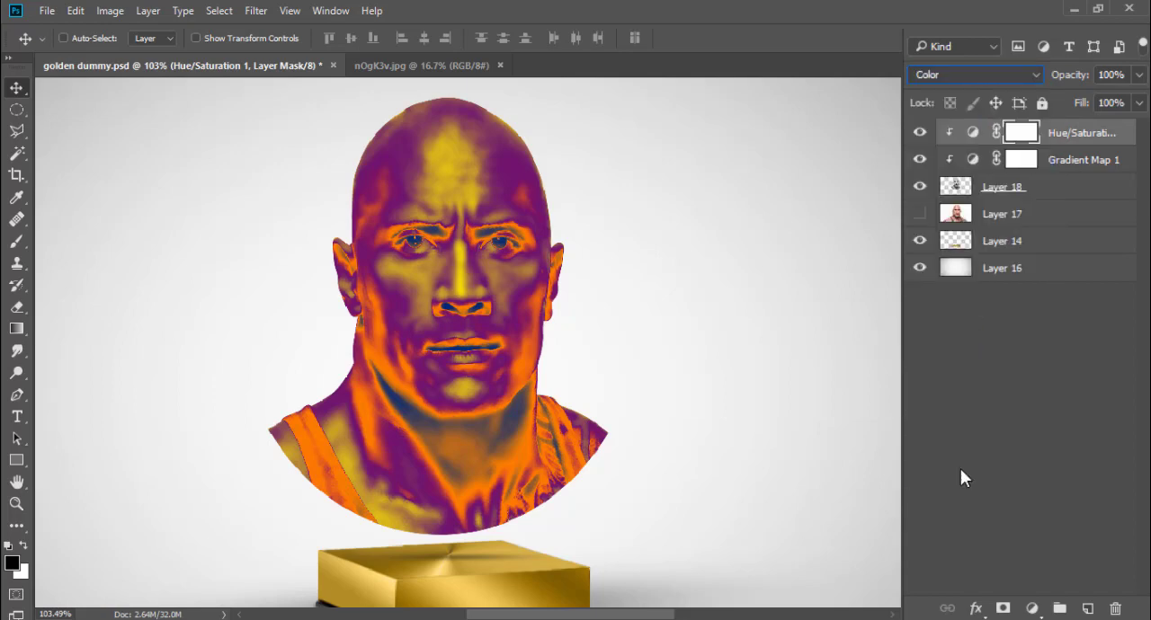
Step: Colorize the bust gold in the Hue/Saturation adjustment with hue 43 and a saturation above 50
double_click(974, 135)
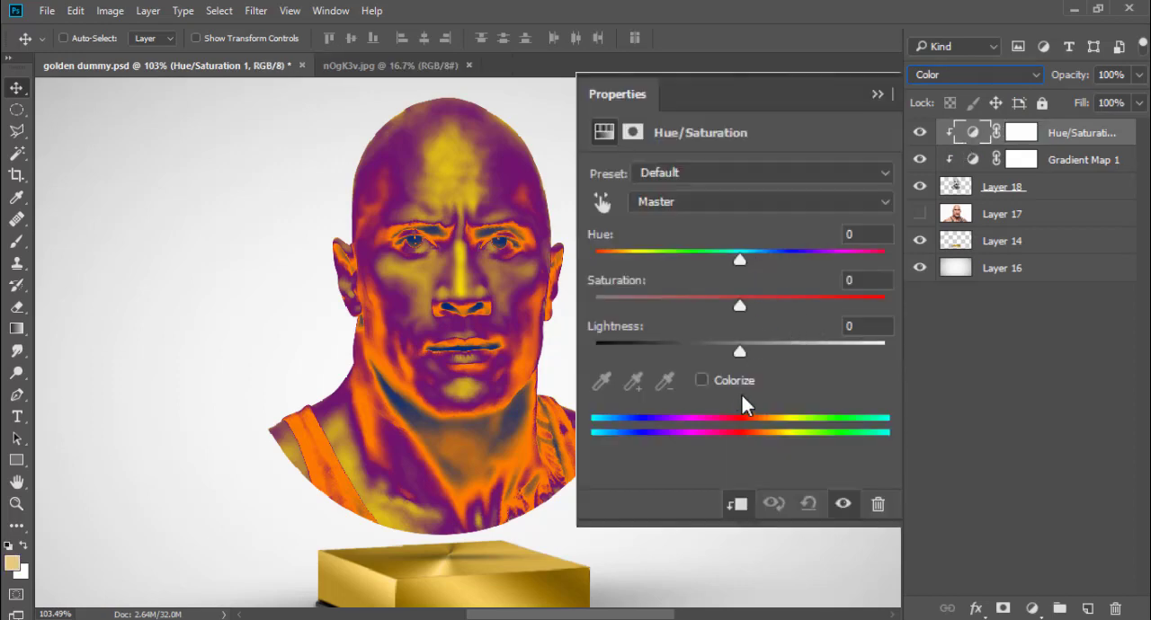
click(701, 381)
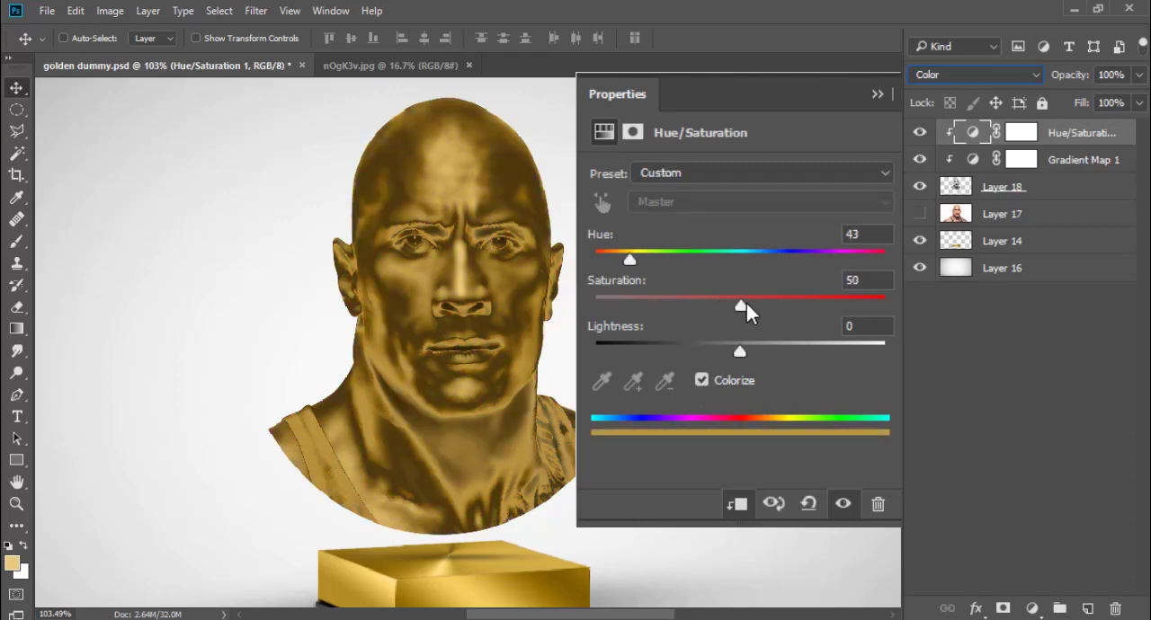
drag(747, 304, 790, 302)
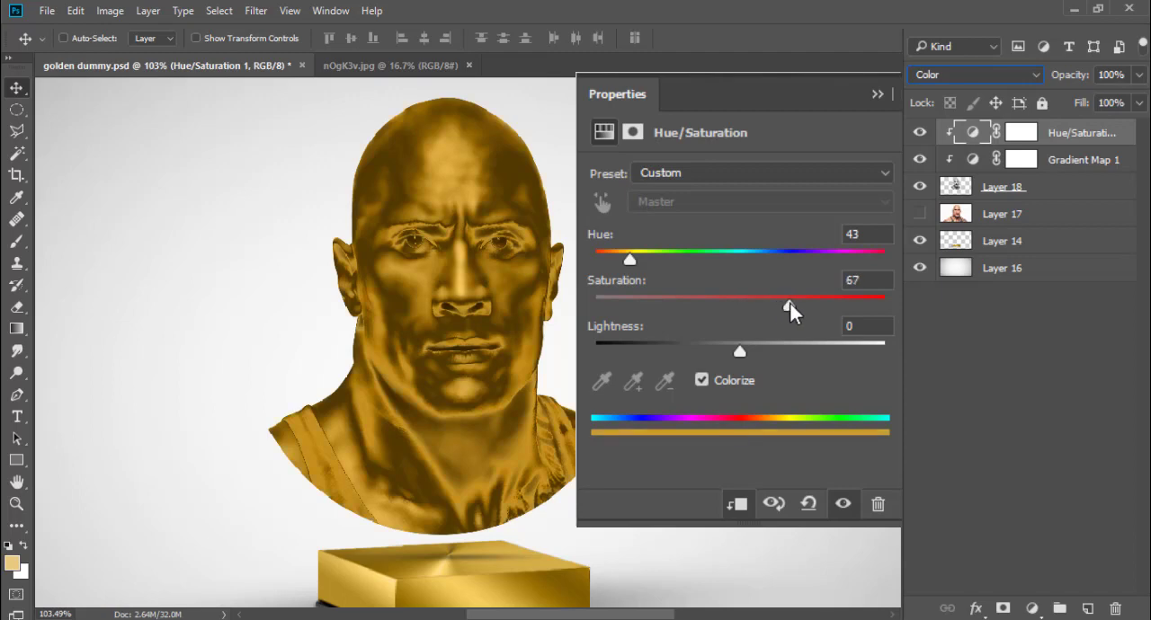
Step: Add a clipped Levels adjustment layer above the Gradient Map with the white input at 161 and the midtone at 1.10
click(1052, 162)
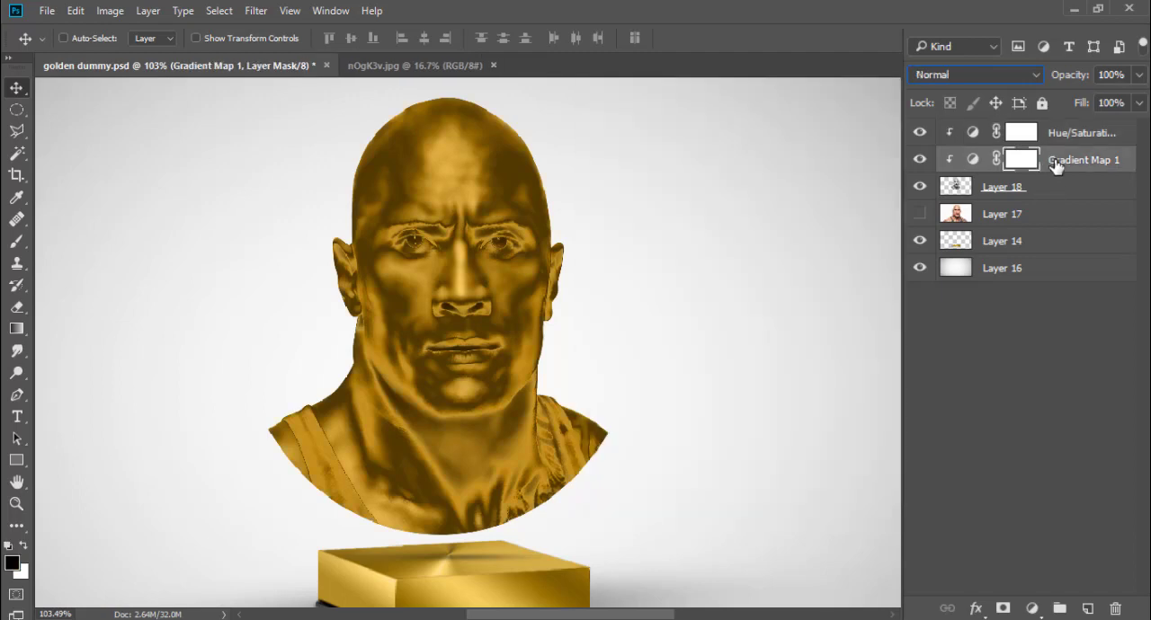
click(1033, 609)
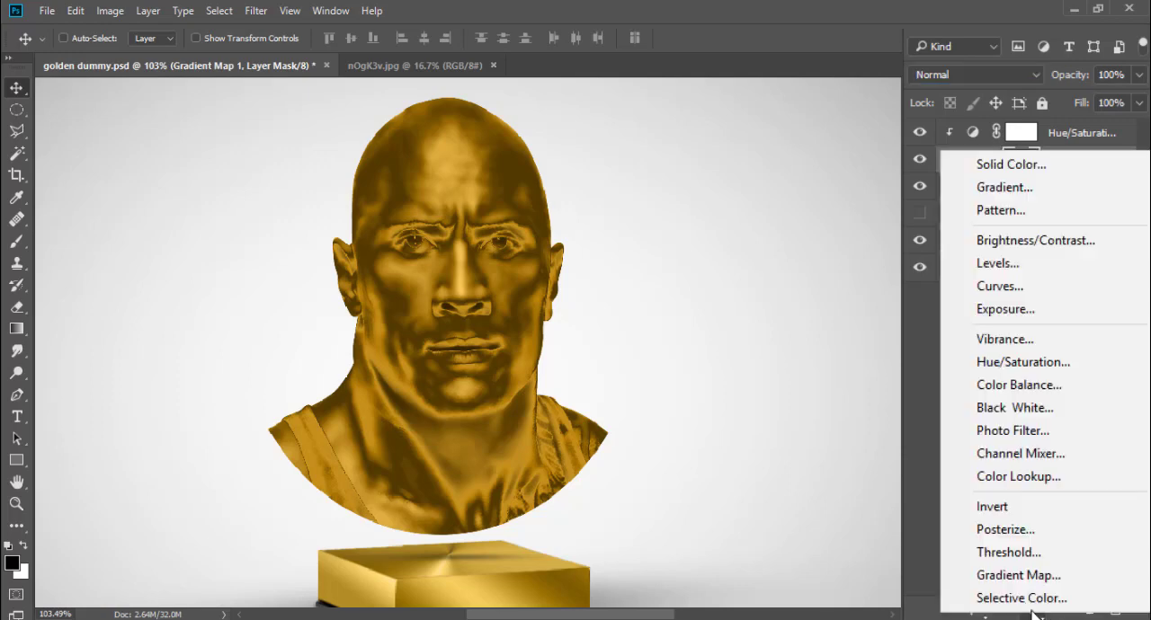
click(1023, 269)
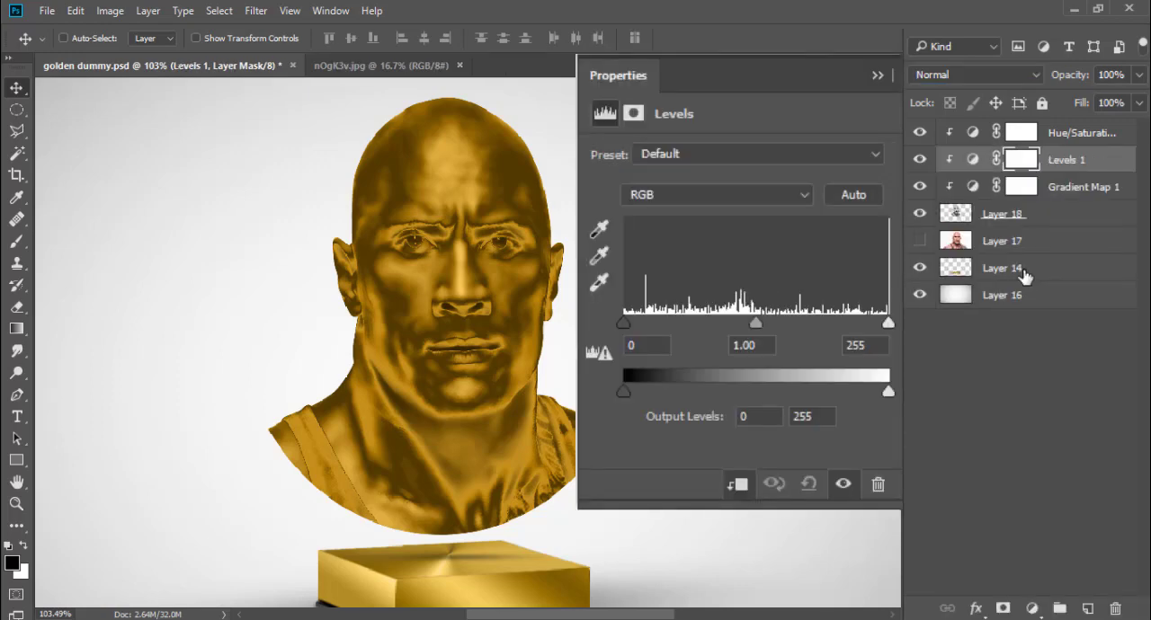
drag(888, 322, 790, 327)
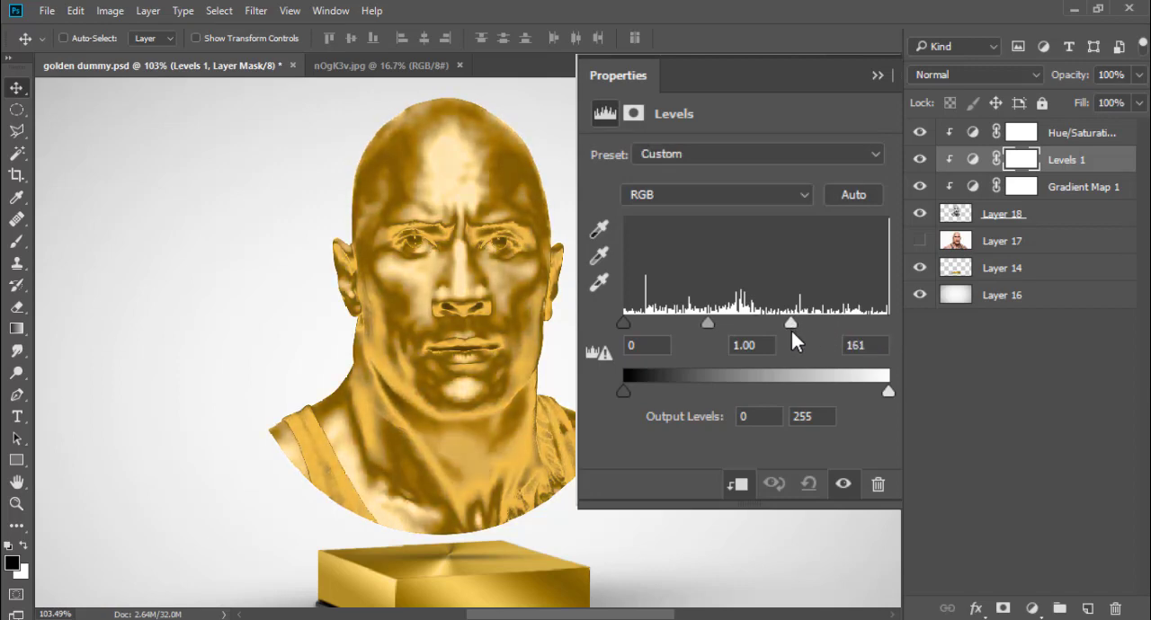
mouse_move(703, 327)
mouse_down()
mouse_move(690, 322)
mouse_move(702, 323)
mouse_up()
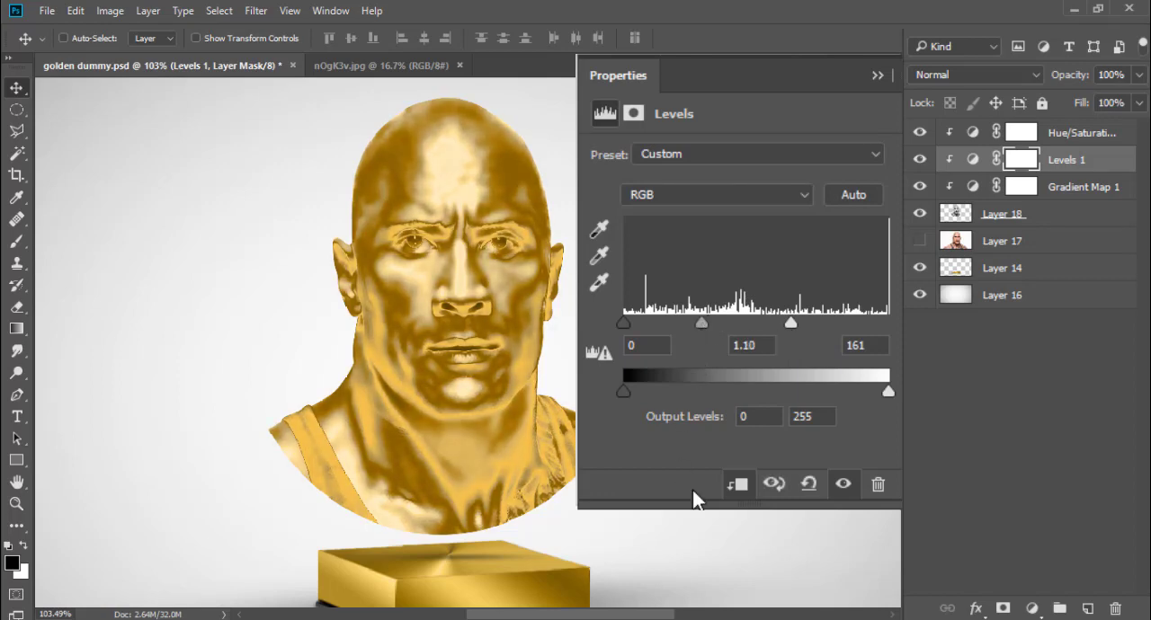
click(756, 477)
Step: Add a new layer clipped to the bust layer and select the bust's lower part, from the shoulders down, with the Polygonal Lasso
drag(558, 468, 558, 410)
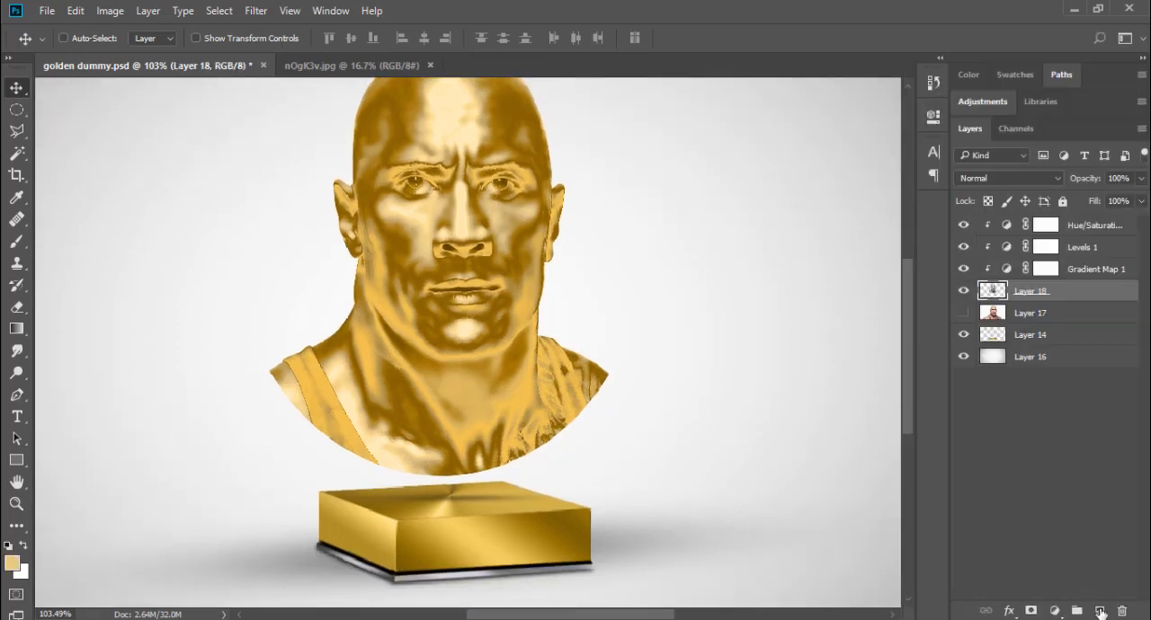
click(1100, 612)
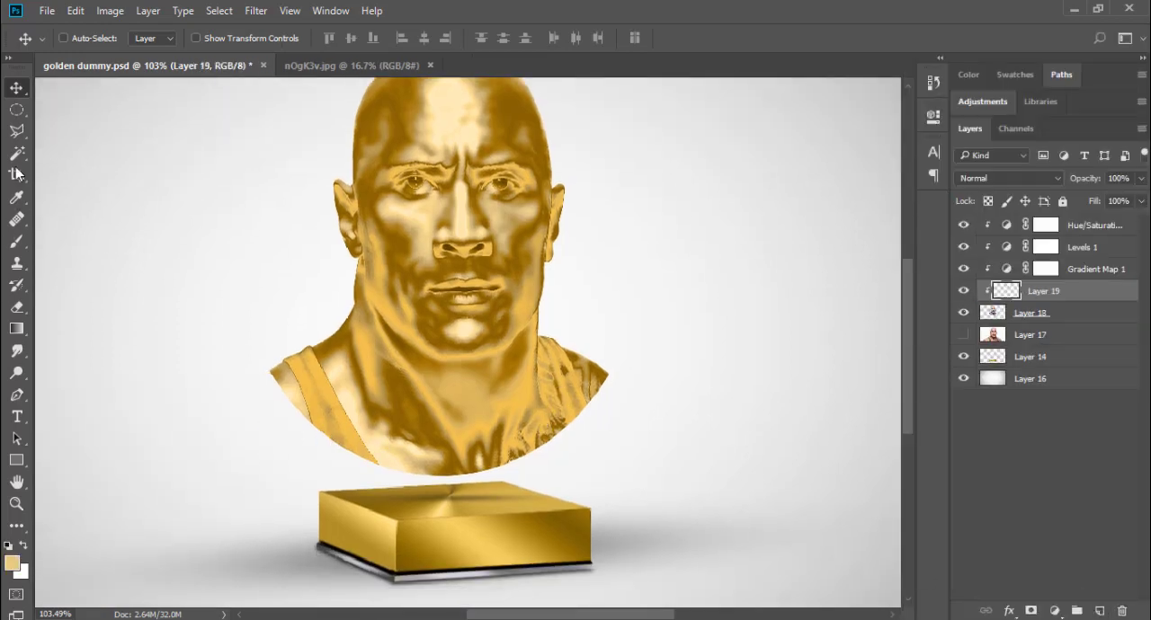
click(14, 132)
click(241, 370)
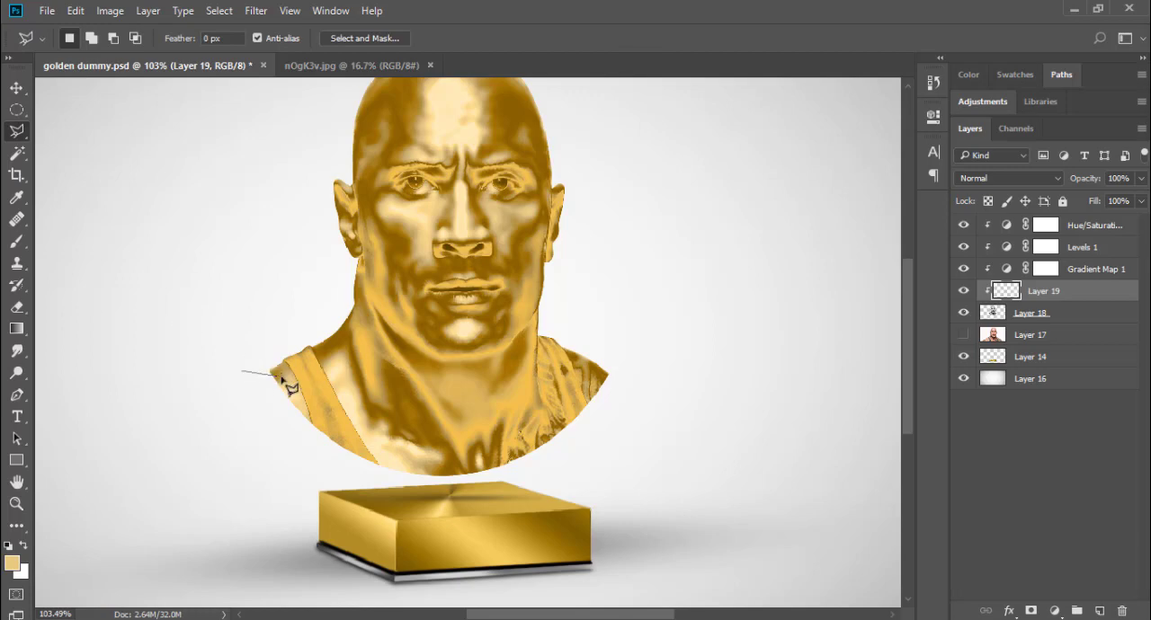
click(616, 373)
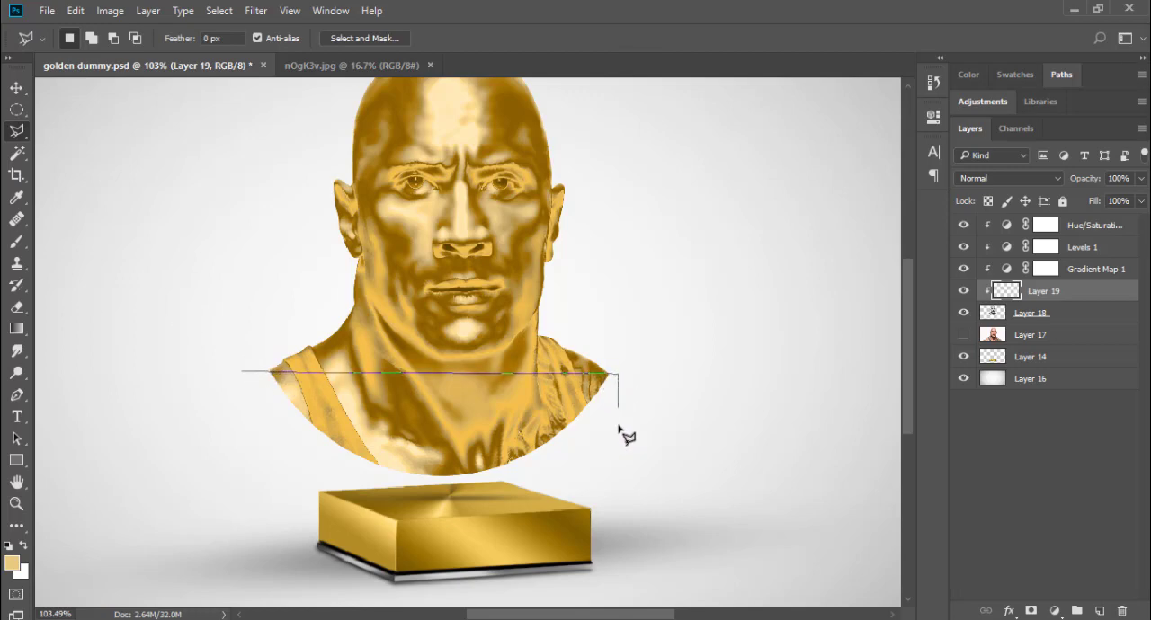
click(607, 457)
click(433, 514)
click(266, 443)
click(243, 371)
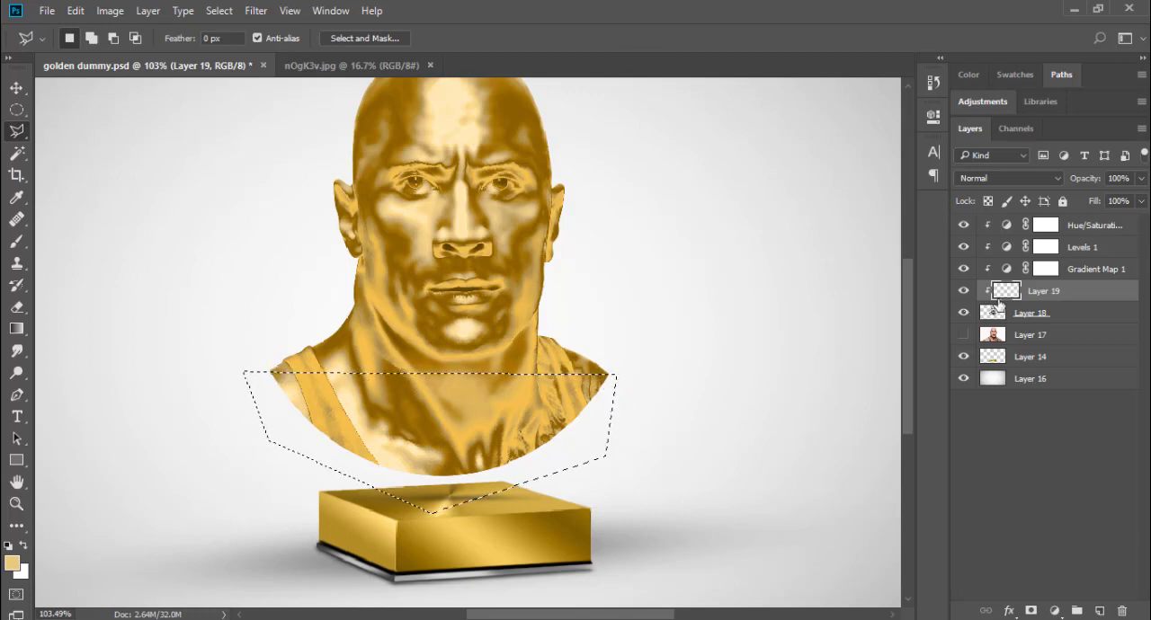
Step: Fill the selection with the light gold foreground colour and trim the fill to the bust's outline
key(alt+BackSpace)
key(ctrl+d)
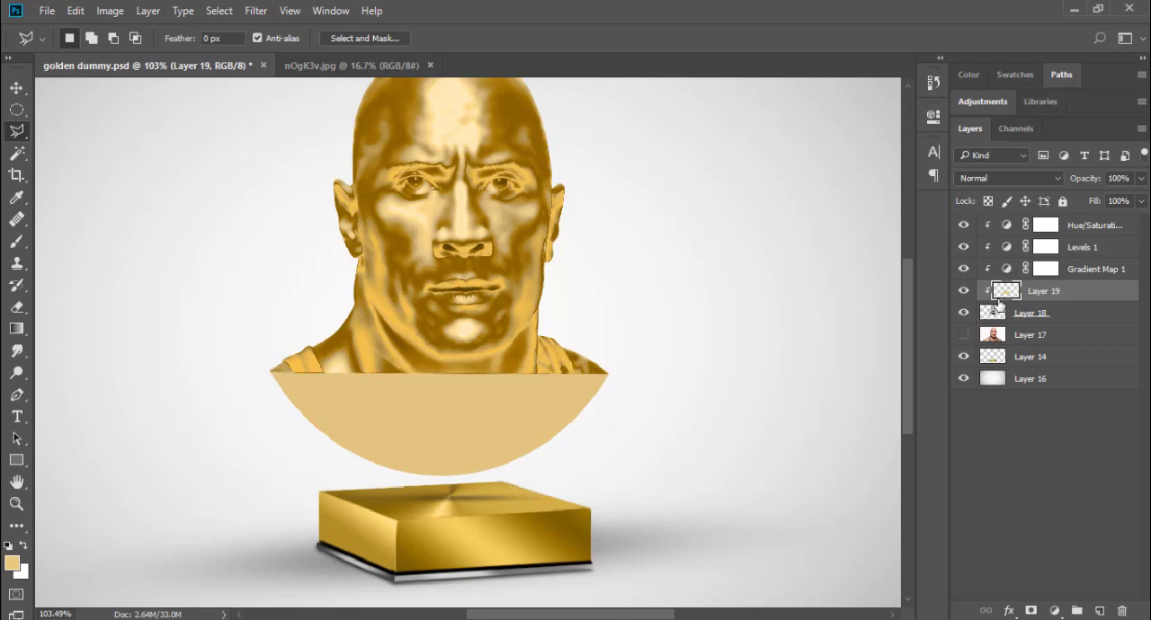
ctrl+click(992, 312)
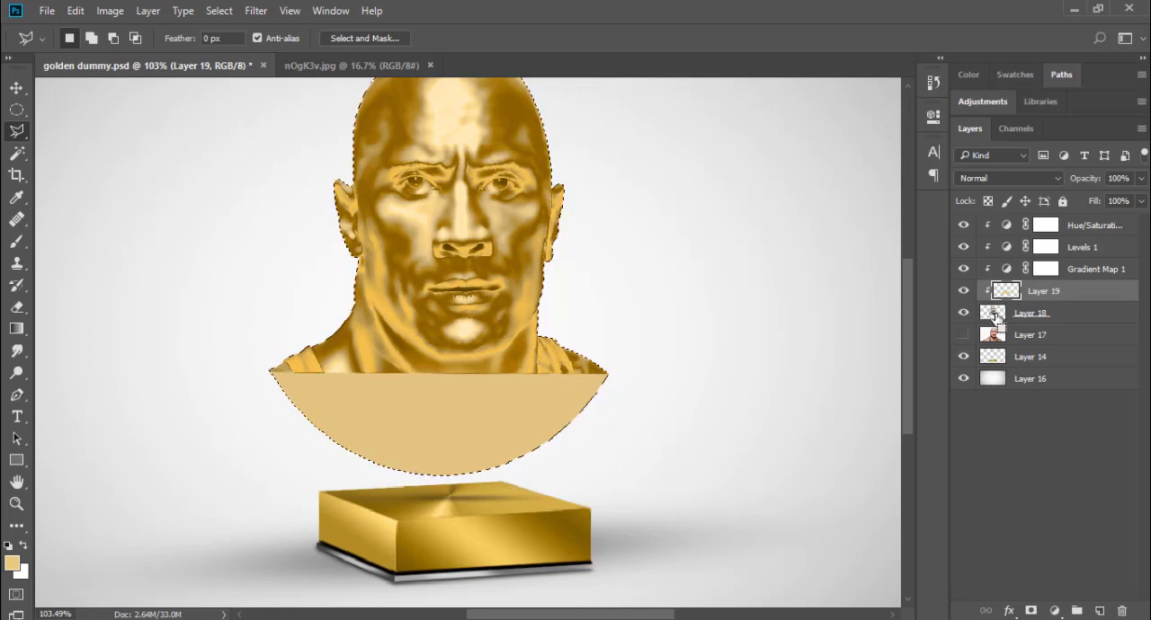
click(218, 11)
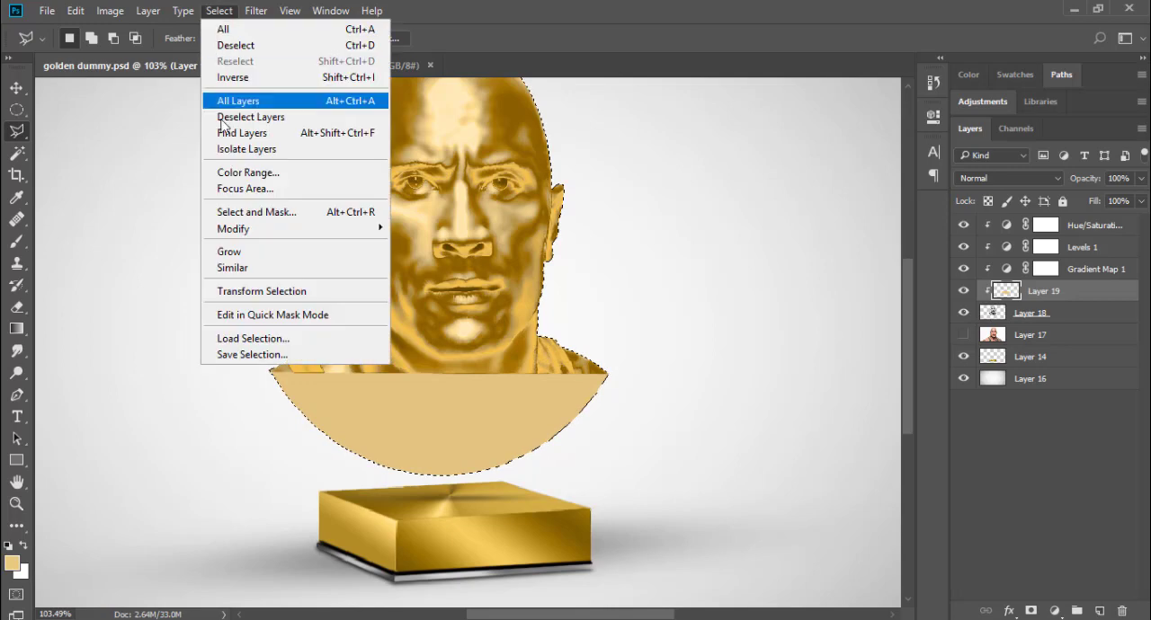
click(249, 79)
key(ctrl+d)
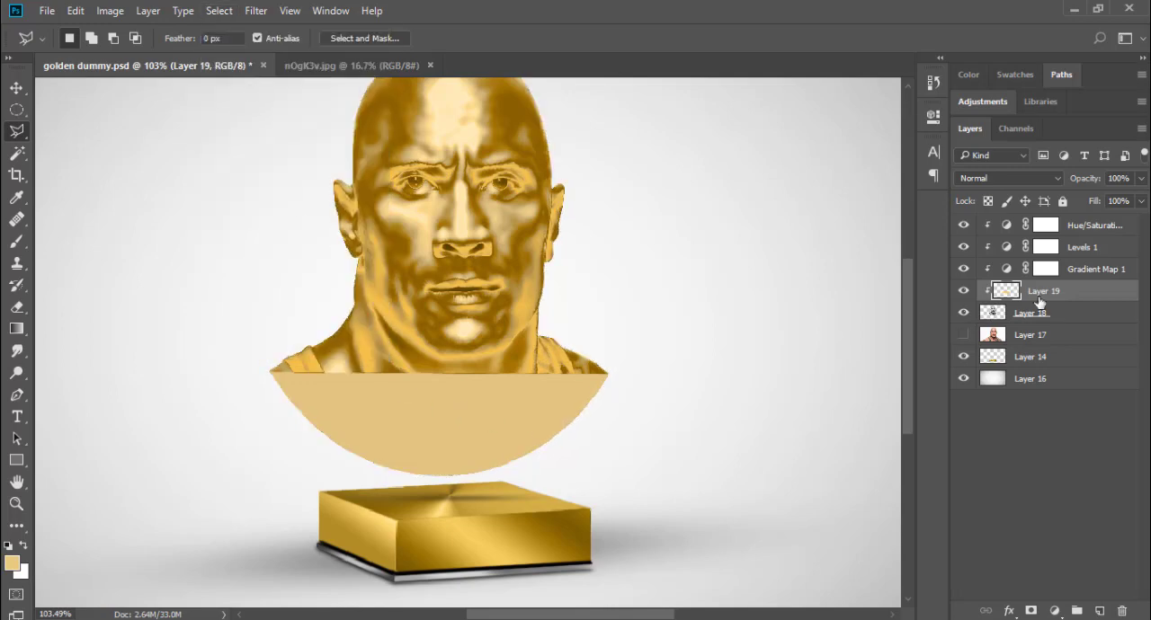
Step: Place the filled layer beneath the bust layer and shift it down to form a rim reaching the pedestal
drag(1038, 301, 1034, 321)
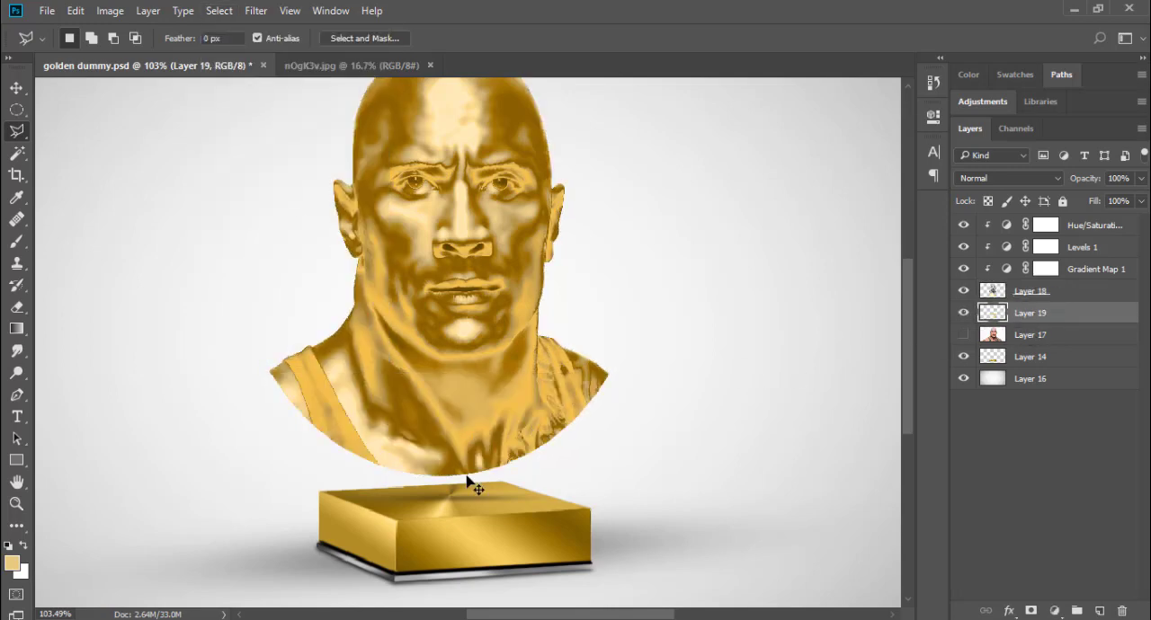
key(ctrl+t)
drag(441, 483, 441, 506)
key(Return)
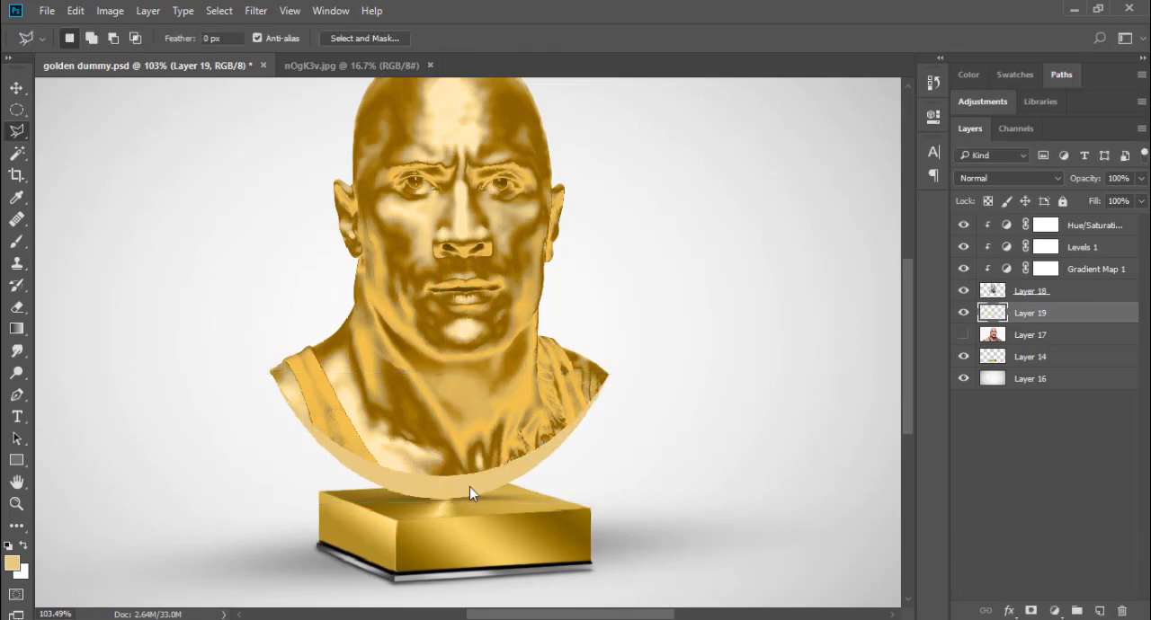
Step: Add a new layer clipped to the rim layer and sample a dark gold from the bust for the Brush tool
click(1100, 612)
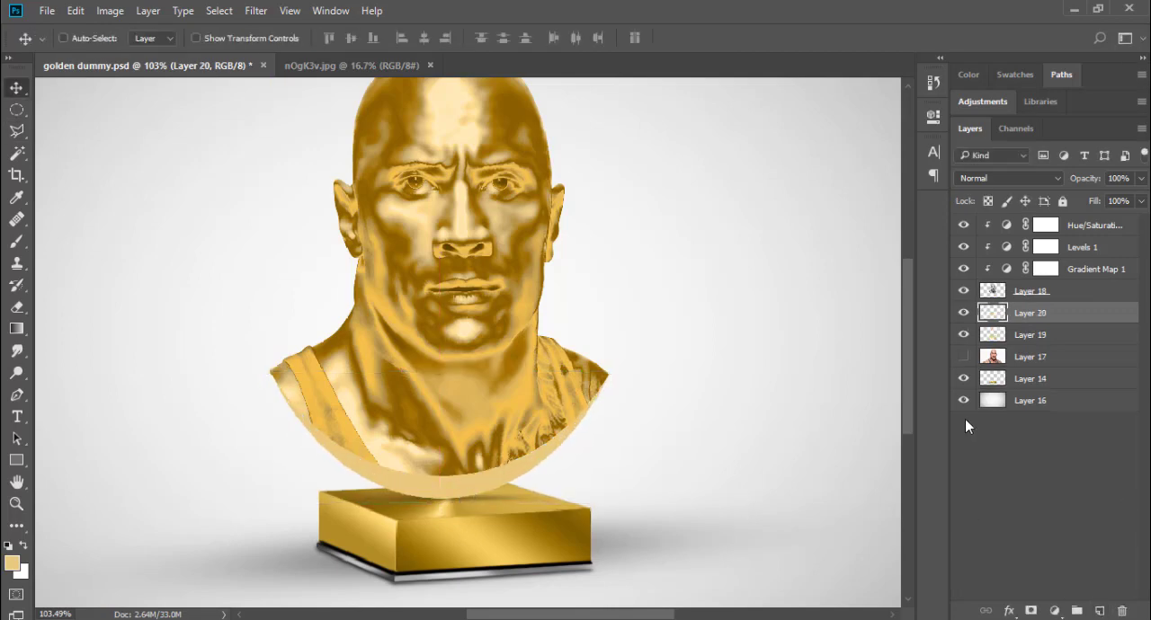
alt+click(993, 317)
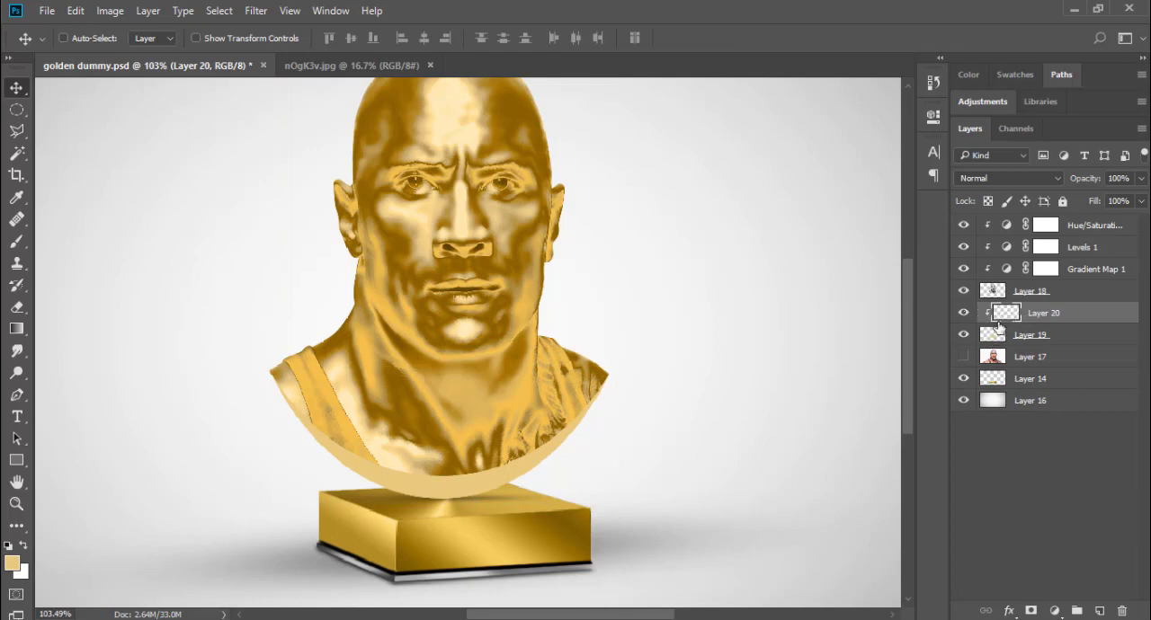
click(16, 285)
click(17, 243)
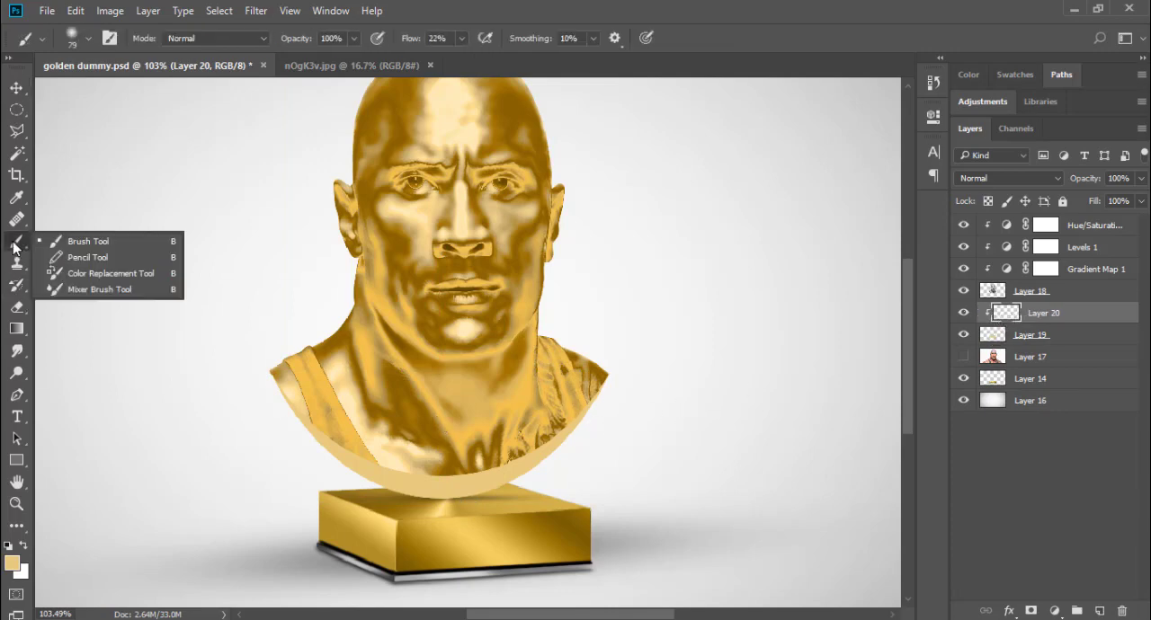
click(18, 244)
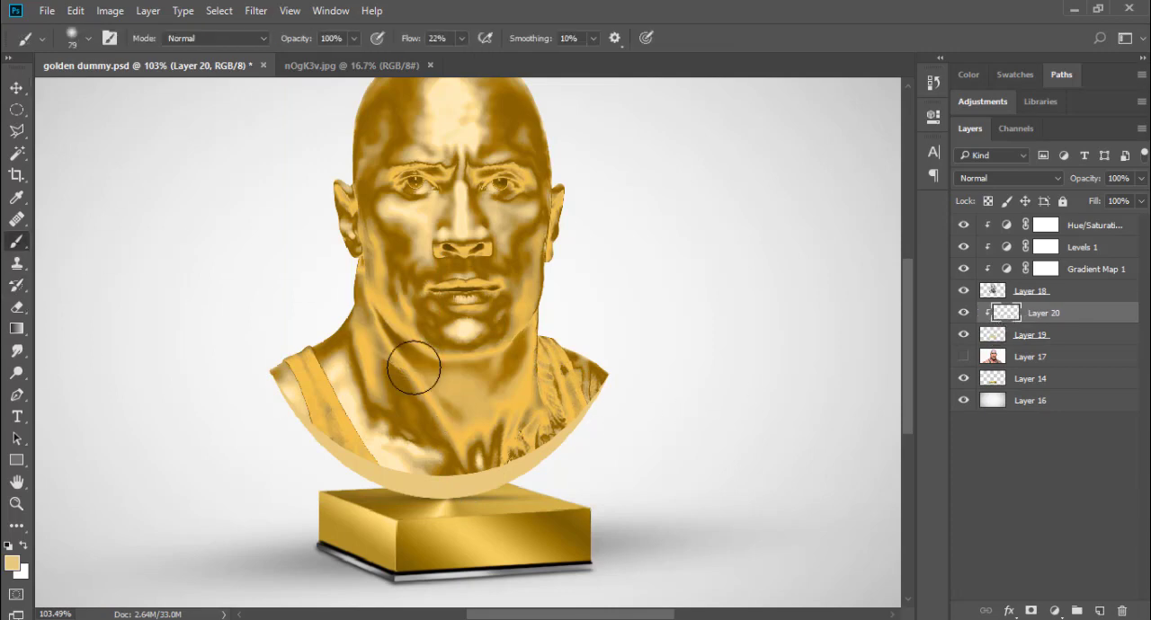
alt+click(417, 416)
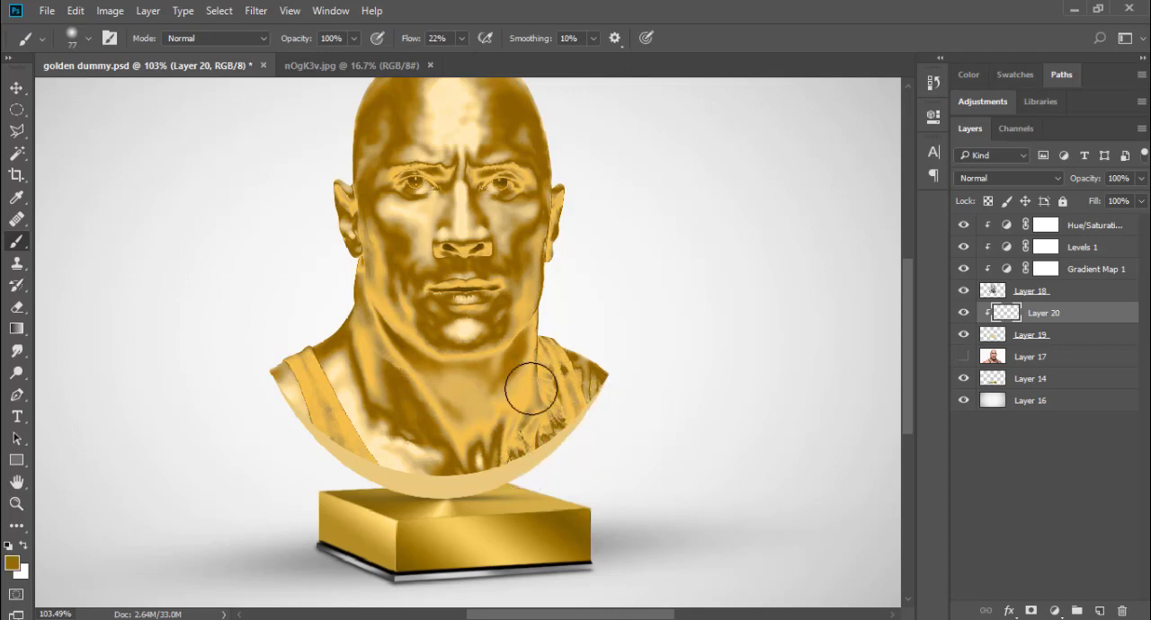
Step: Paint soft dark gold shading along the rim under the bust
mouse_move(506, 481)
mouse_down()
mouse_move(542, 499)
mouse_move(480, 470)
mouse_up()
mouse_move(312, 427)
mouse_down()
mouse_move(300, 393)
mouse_move(246, 411)
mouse_move(262, 409)
mouse_move(274, 434)
mouse_move(287, 419)
mouse_move(326, 454)
mouse_up()
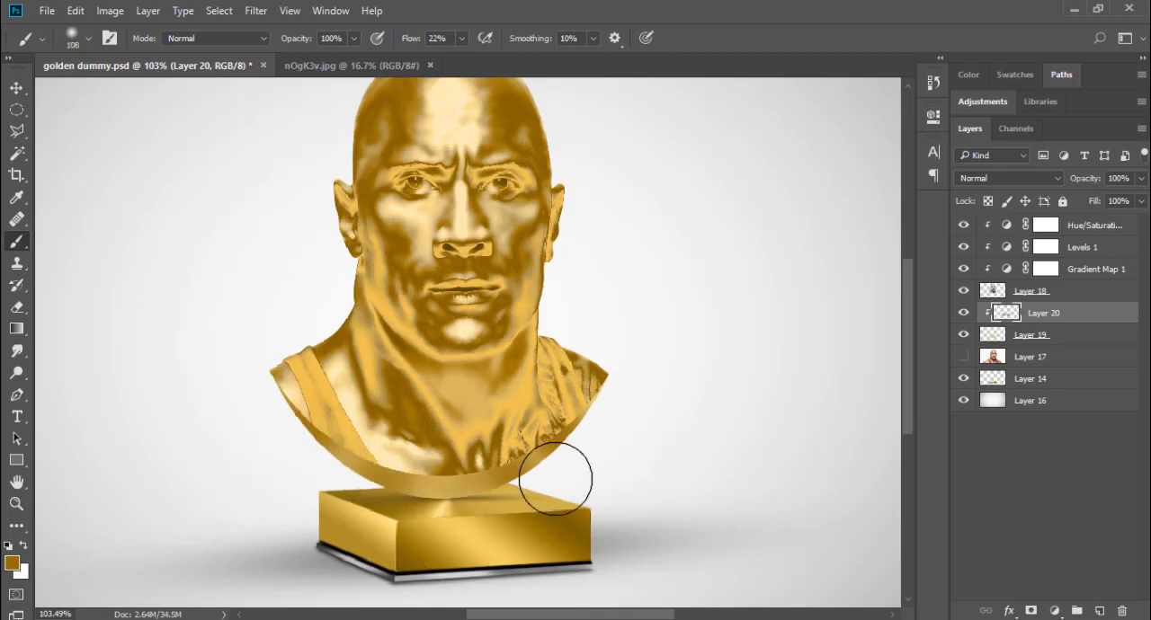
alt+drag(558, 477, 478, 443)
alt+click(402, 454)
mouse_move(408, 475)
mouse_down()
mouse_move(480, 453)
mouse_move(532, 478)
mouse_up()
mouse_move(522, 478)
mouse_down()
mouse_move(575, 473)
mouse_move(479, 437)
mouse_move(342, 477)
mouse_move(329, 450)
mouse_up()
alt+click(382, 410)
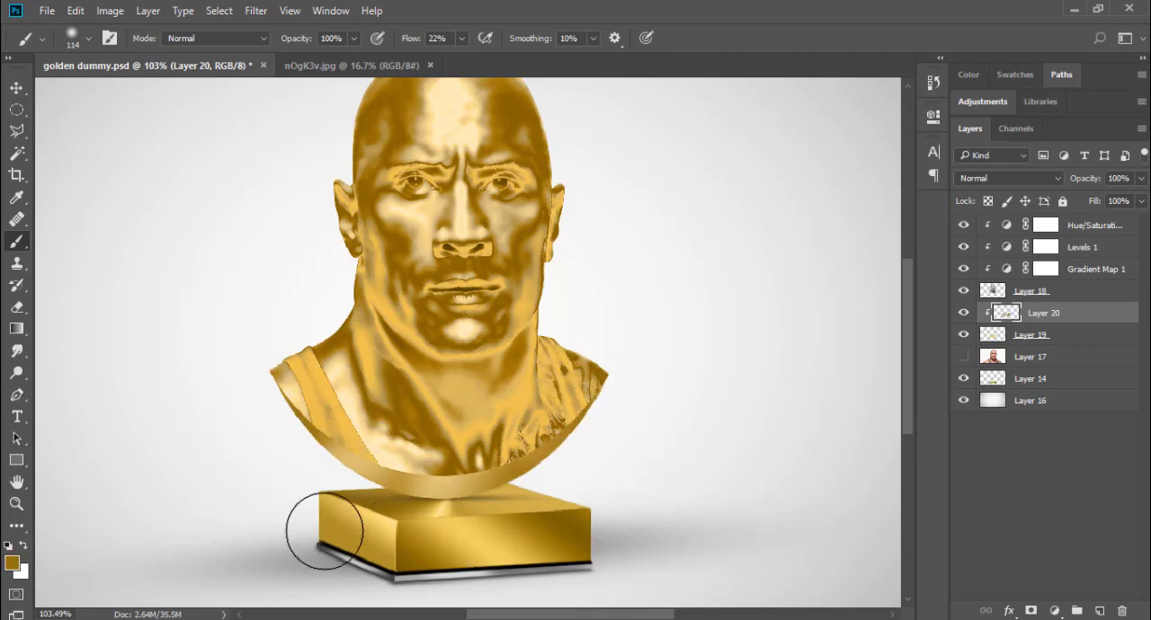
Step: Paint a soft pale cream highlight on the central part of the rim with a smaller brush
alt+drag(444, 462, 403, 462)
alt+click(393, 457)
drag(477, 481, 422, 479)
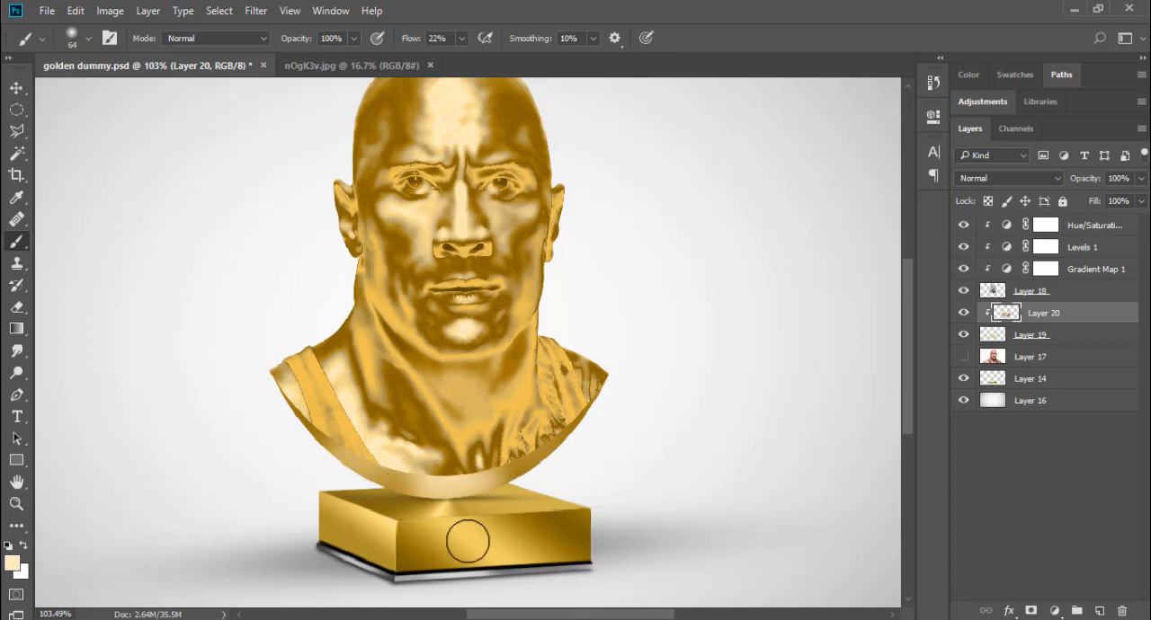
Step: Convert the bust, rim, pedestal and adjustment layers into one smart object and place a duplicate to the right of the original
alt+scroll(583, 501, down, 2)
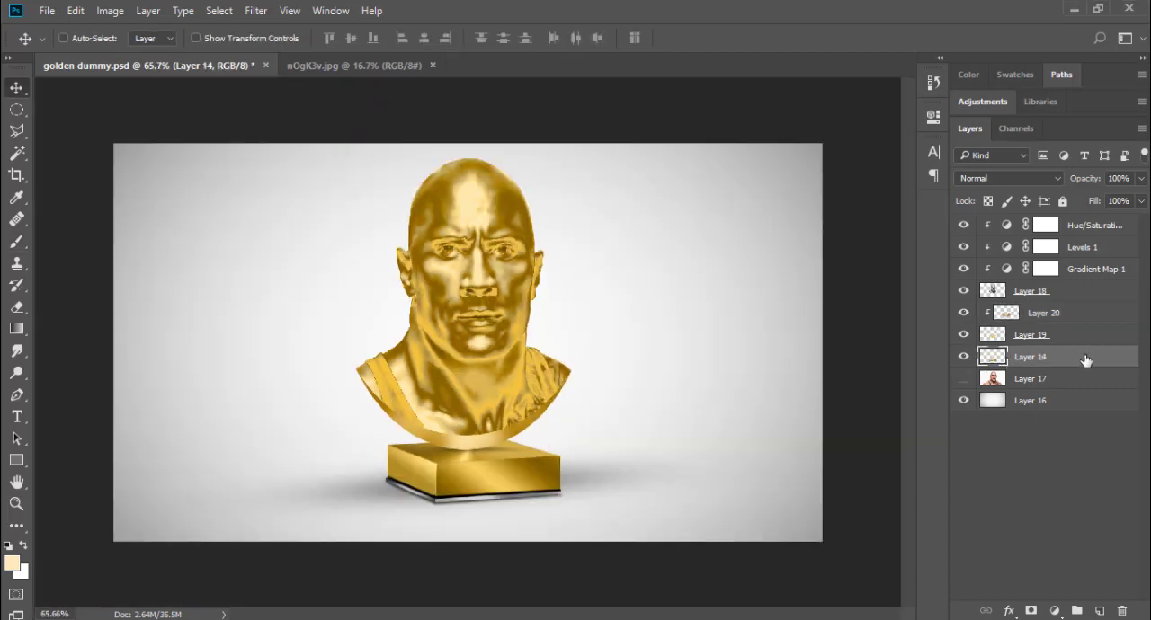
shift+click(1088, 227)
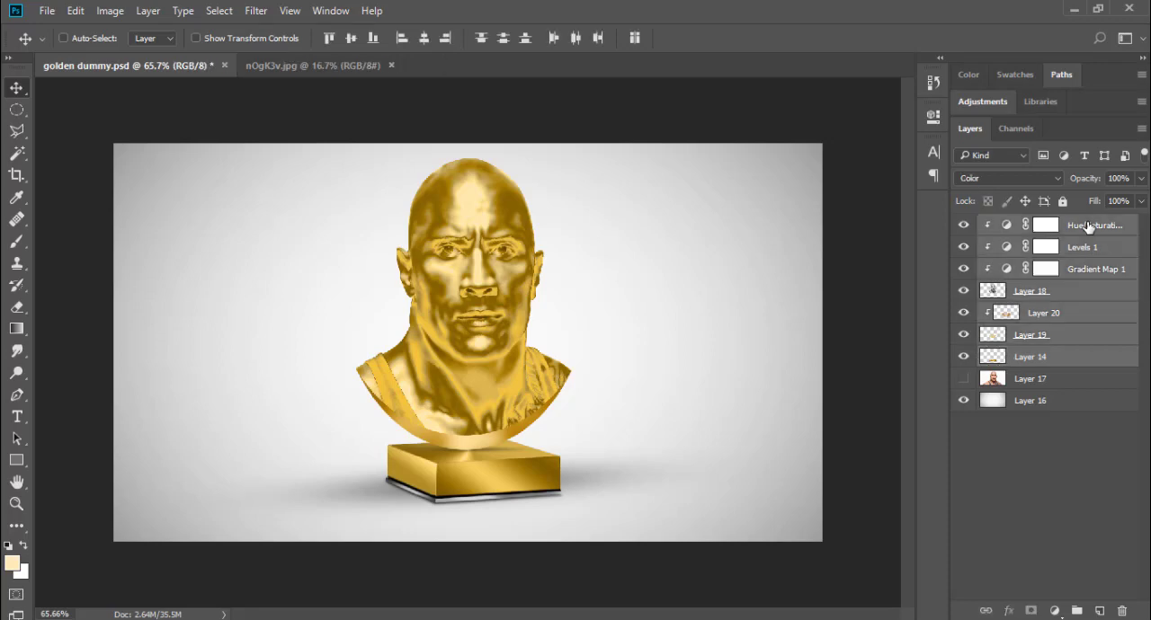
right_click(1088, 227)
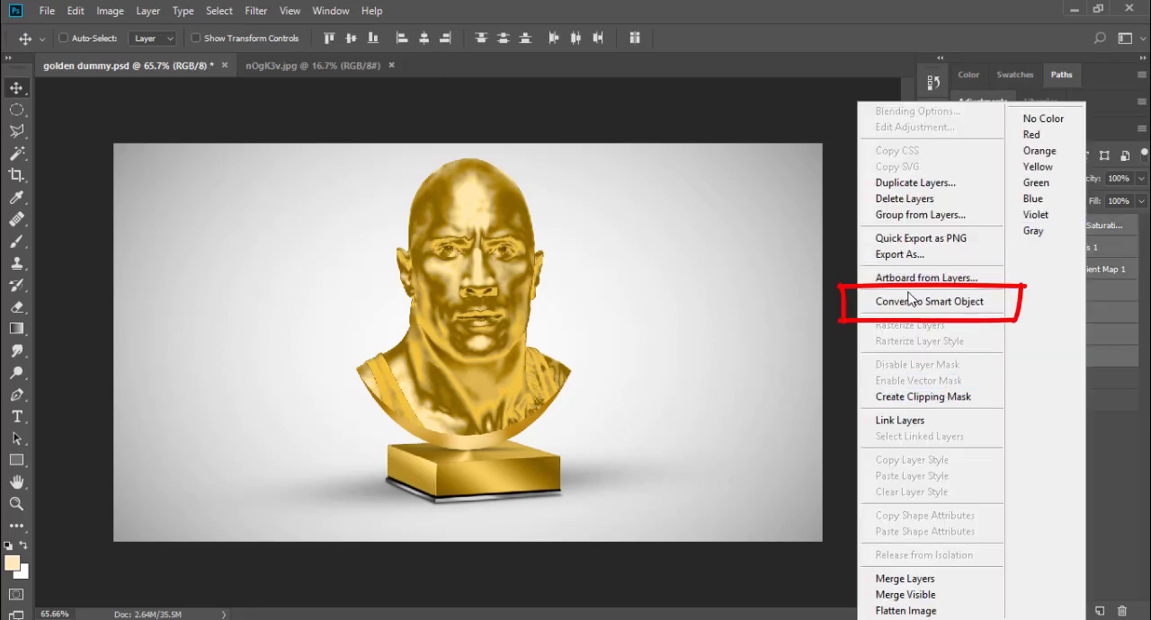
click(977, 307)
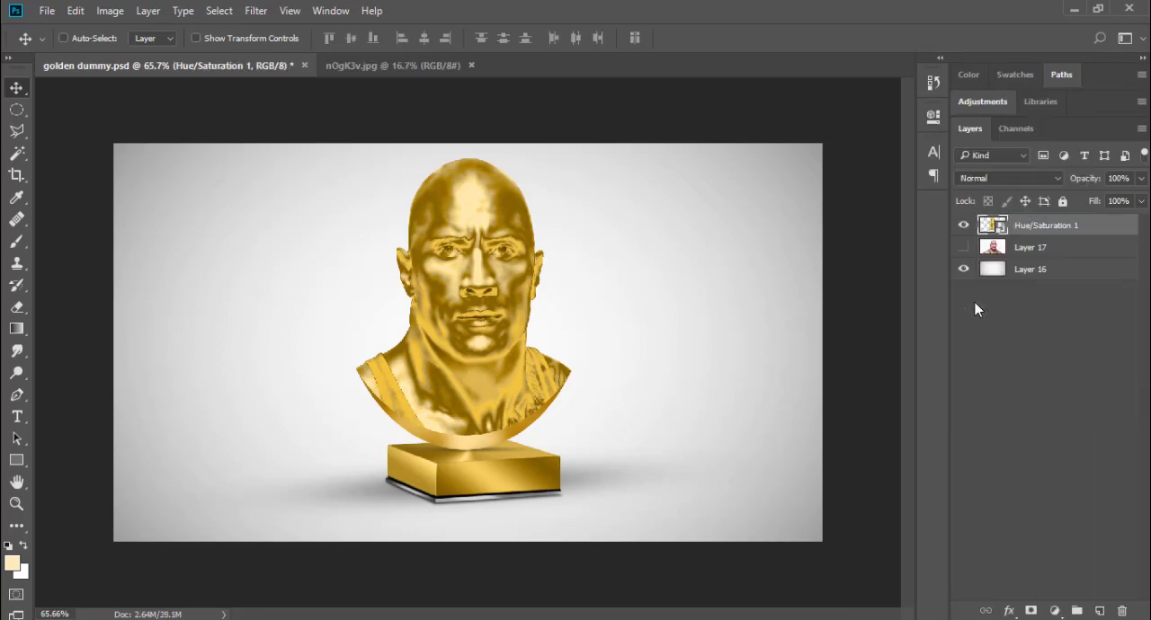
drag(1058, 236, 1098, 611)
drag(505, 412, 719, 402)
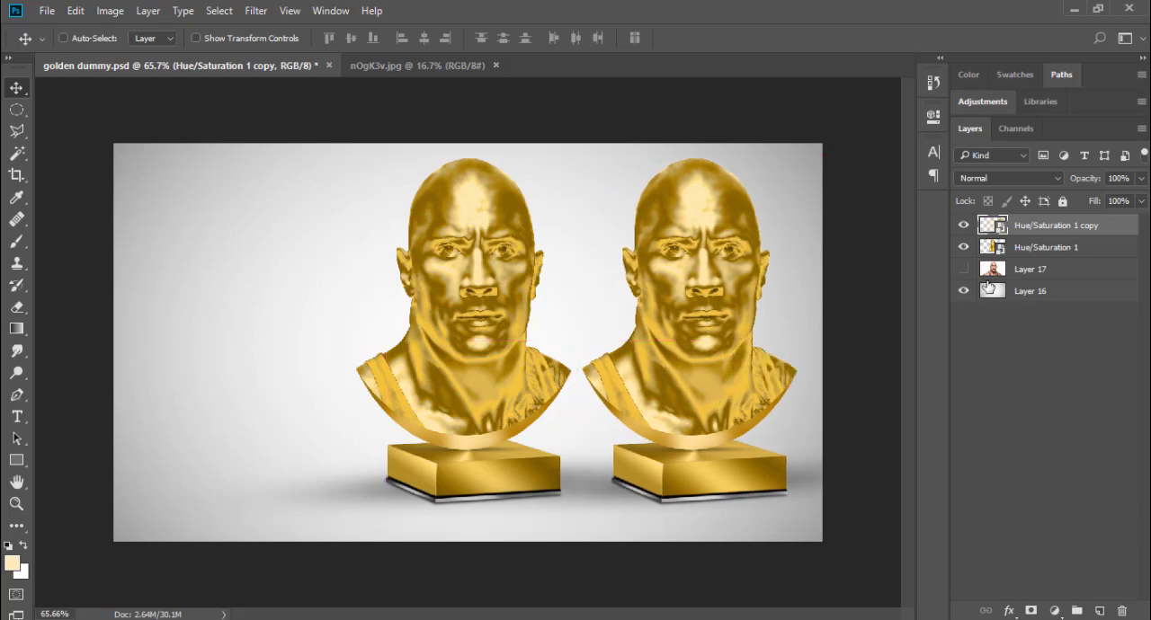
Step: Add a Hue/Saturation adjustment layer clipped to the duplicate bust and set its blend mode to Color
click(1054, 610)
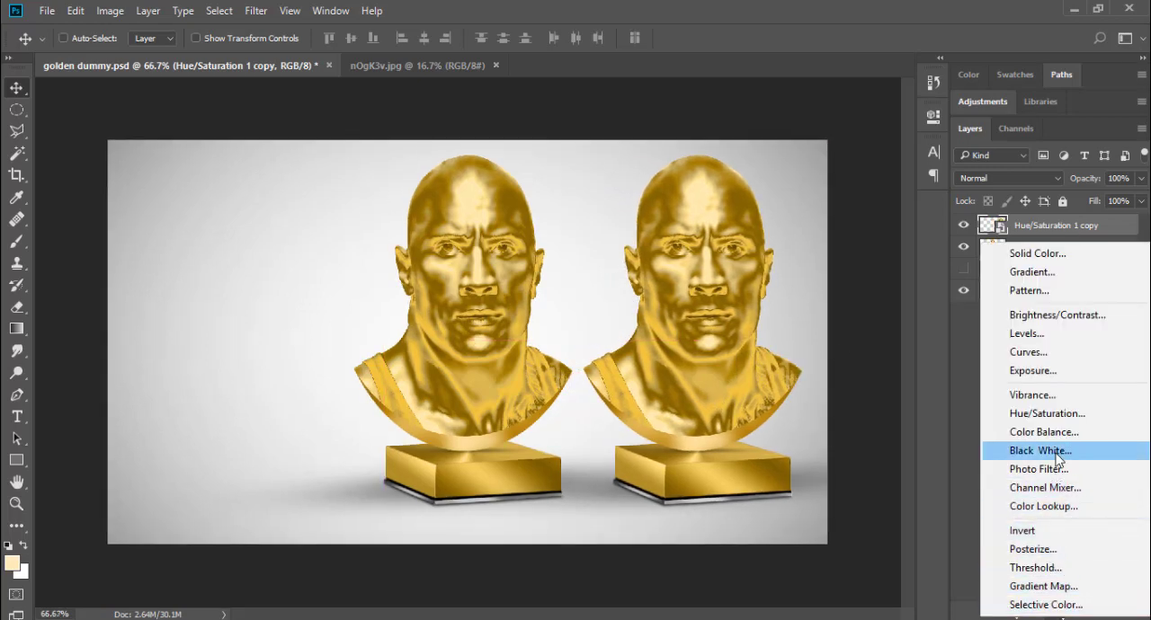
click(1093, 423)
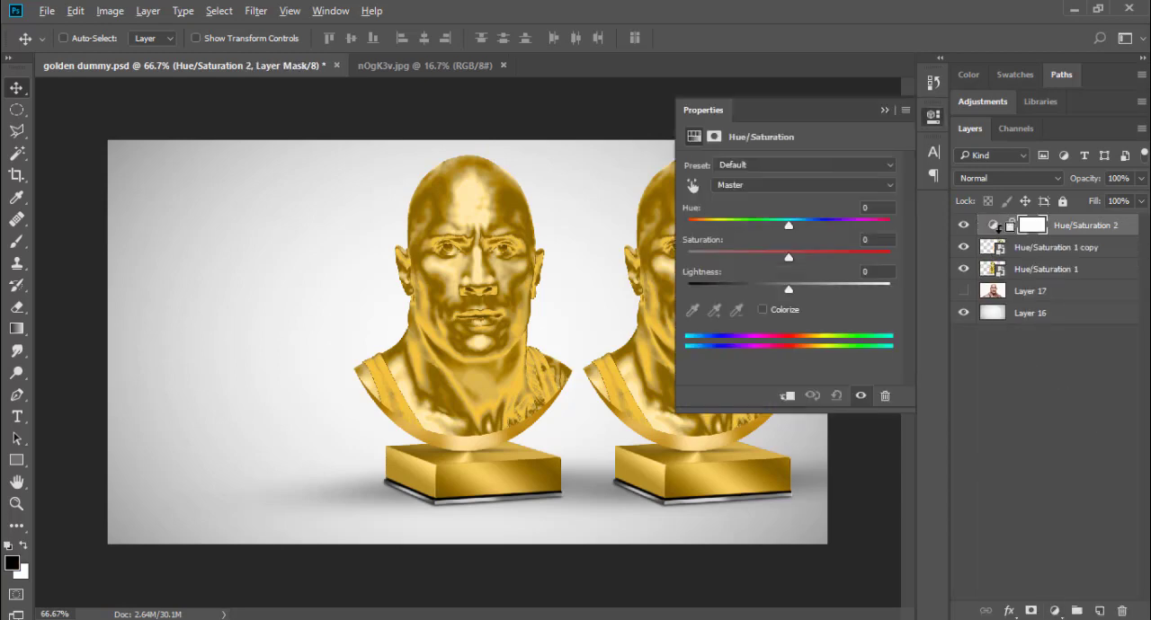
alt+click(998, 229)
click(998, 178)
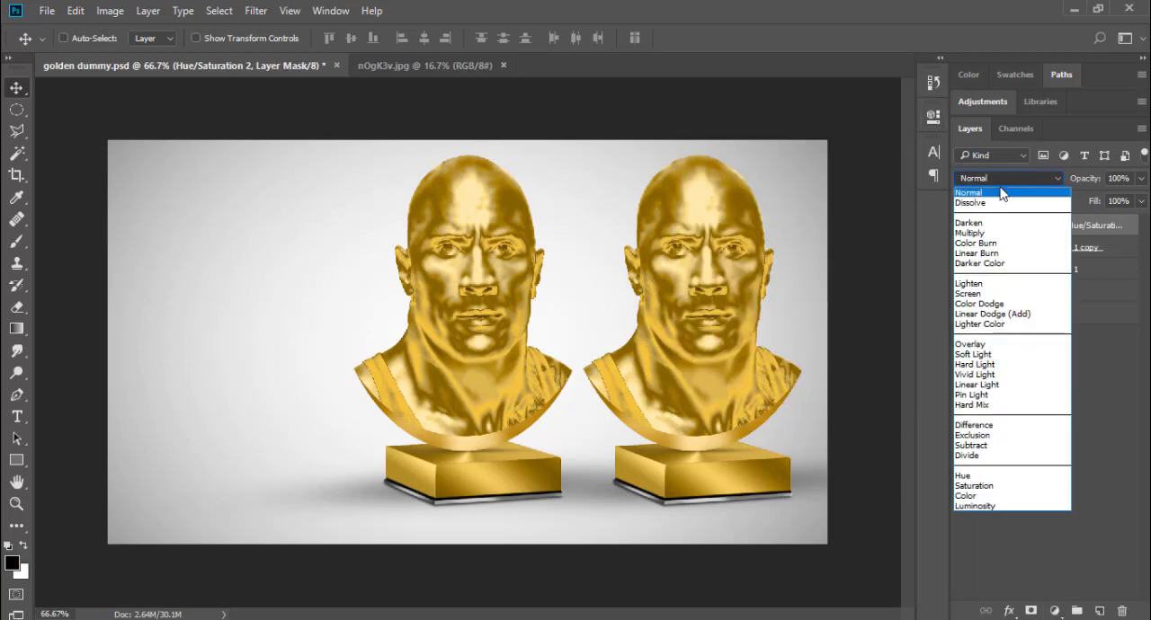
click(1004, 495)
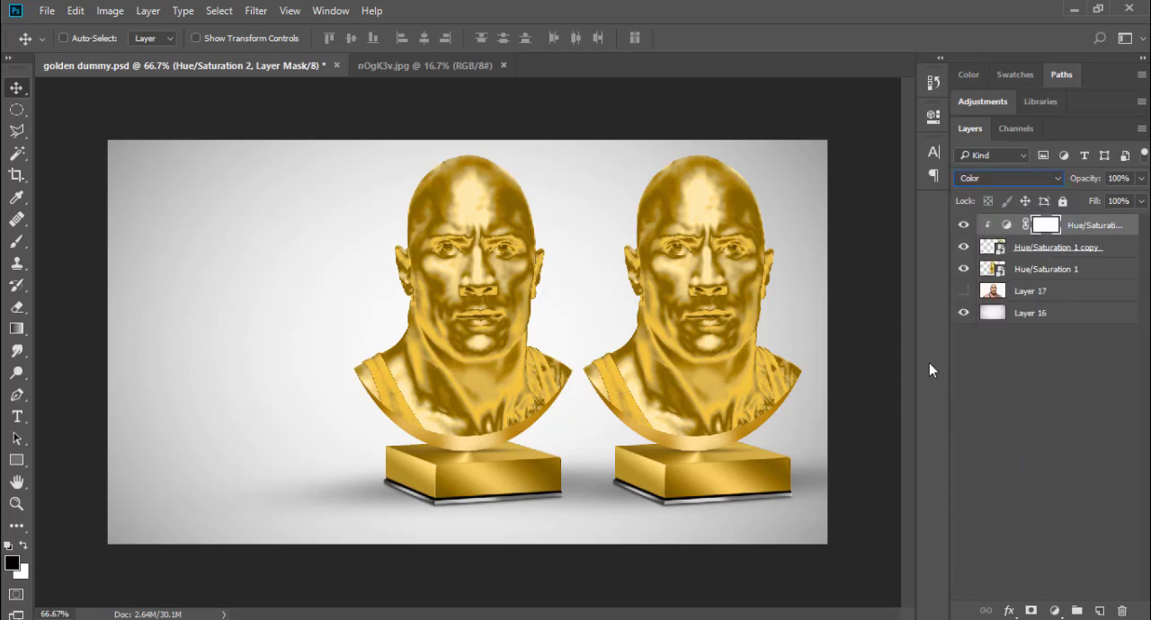
Step: Set the clipped Hue/Saturation adjustment to Hue -160 and Saturation -100 to turn the duplicate statue silver
click(999, 228)
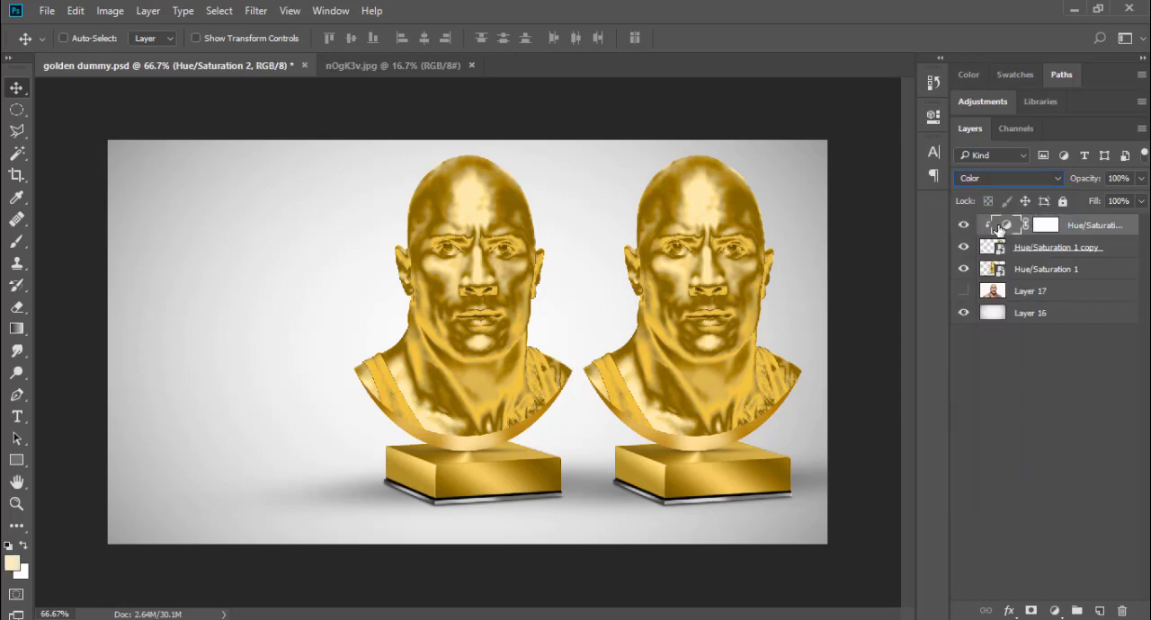
double_click(999, 227)
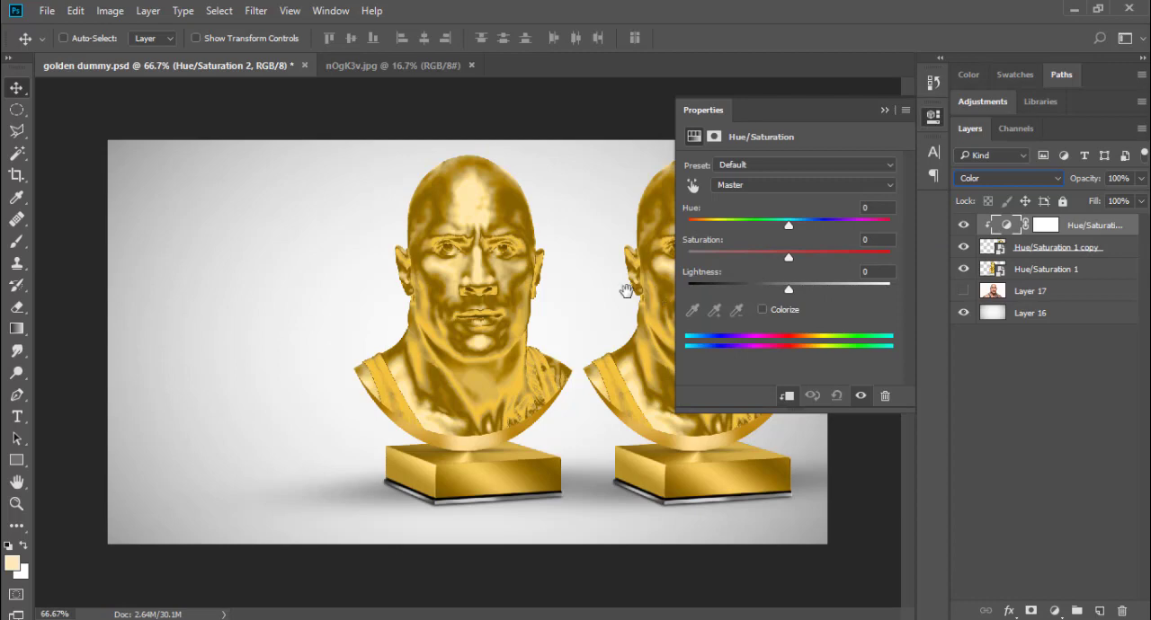
ctrl+click(627, 292)
drag(661, 298, 397, 295)
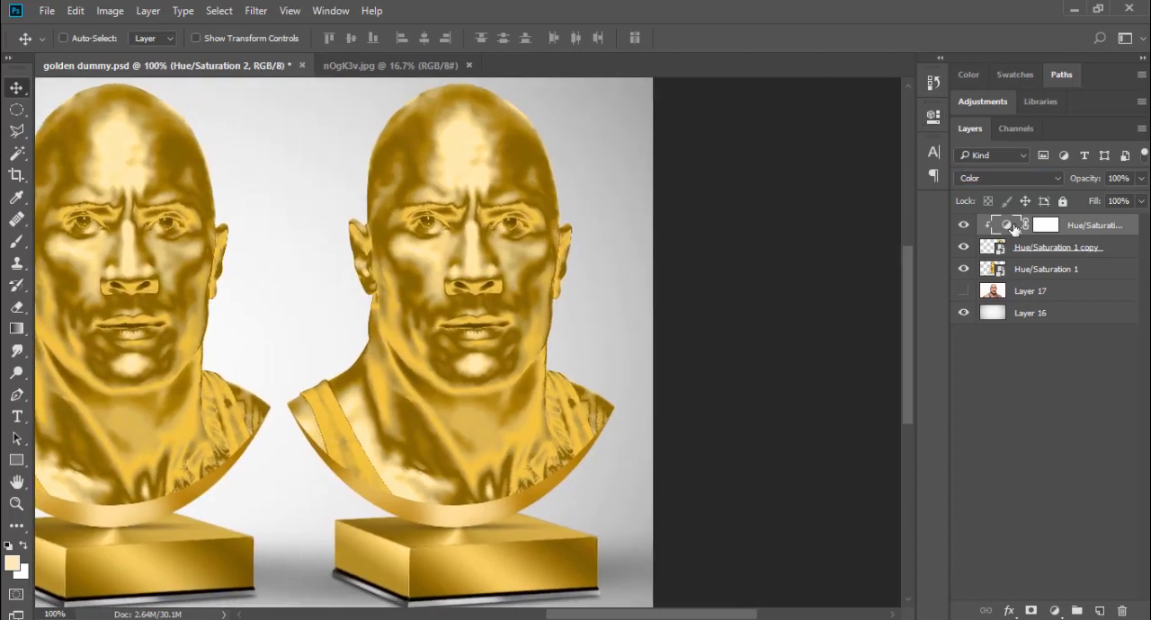
double_click(1013, 227)
drag(792, 225, 701, 259)
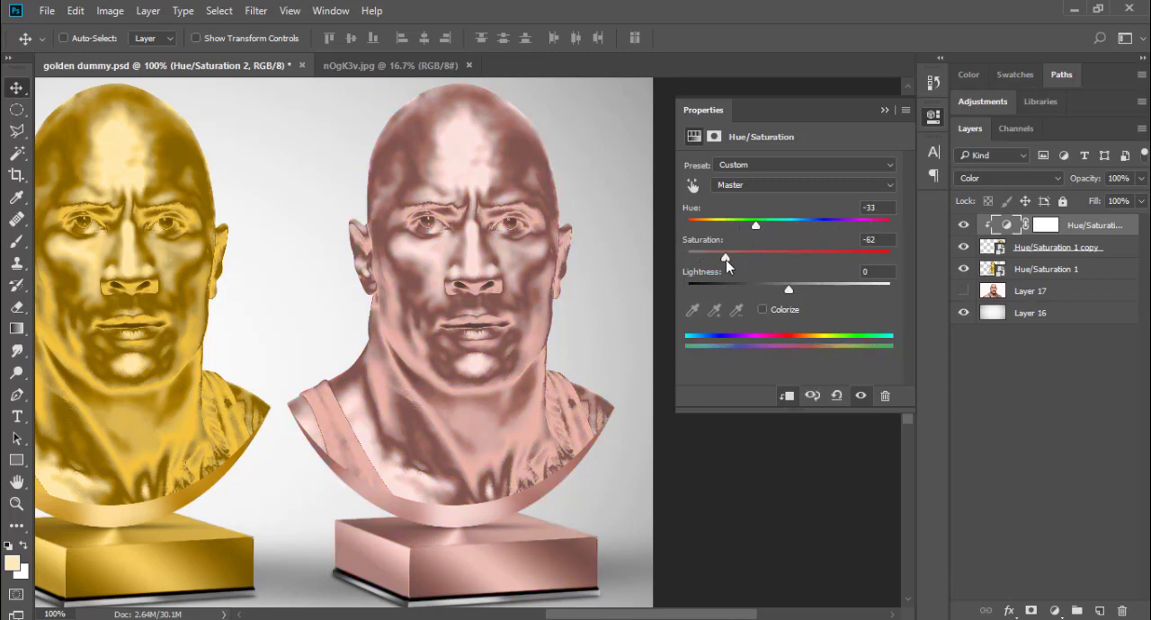
drag(754, 225, 623, 259)
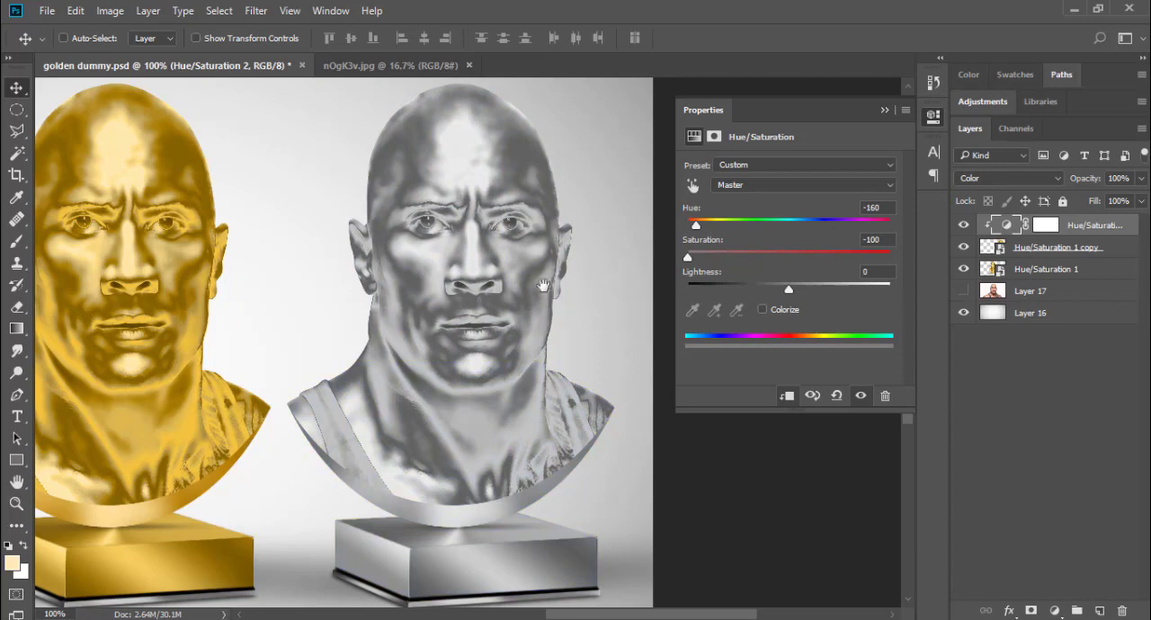
Step: Show the original portrait on Layer 17 and move it to the left of the golden bust
click(596, 283)
alt+click(546, 295)
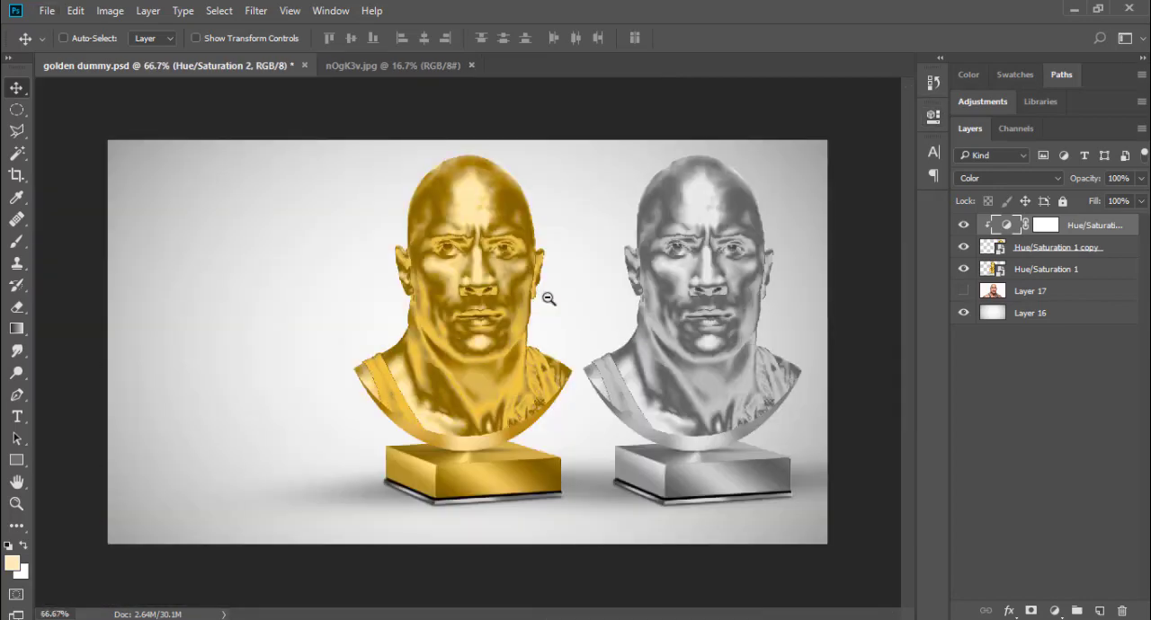
alt+click(548, 297)
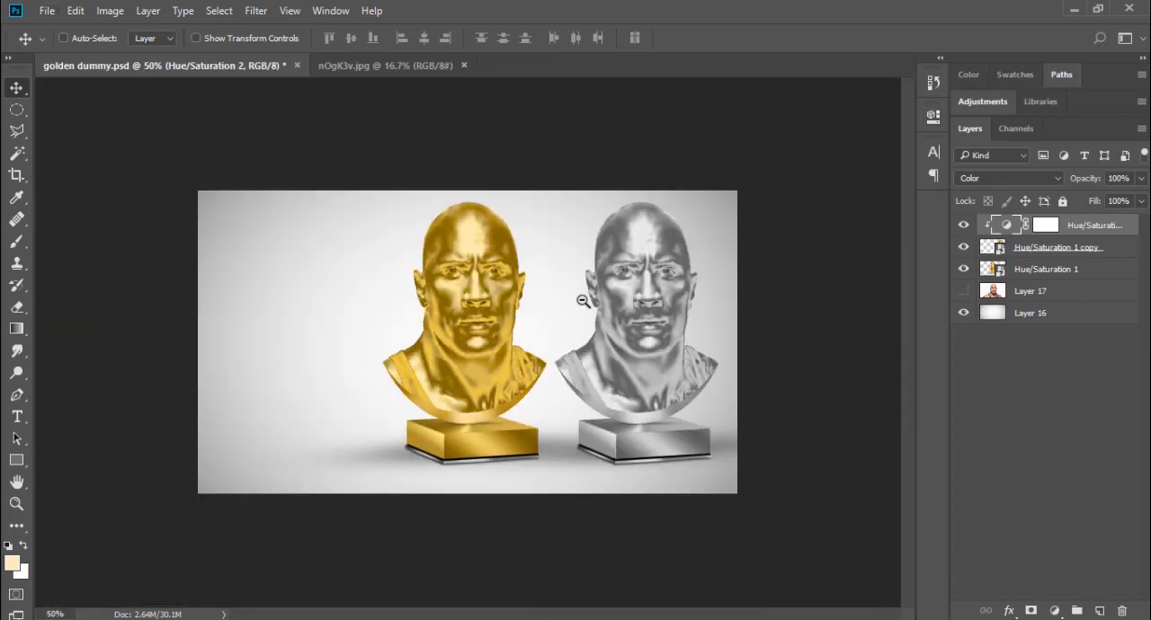
click(964, 292)
click(1028, 291)
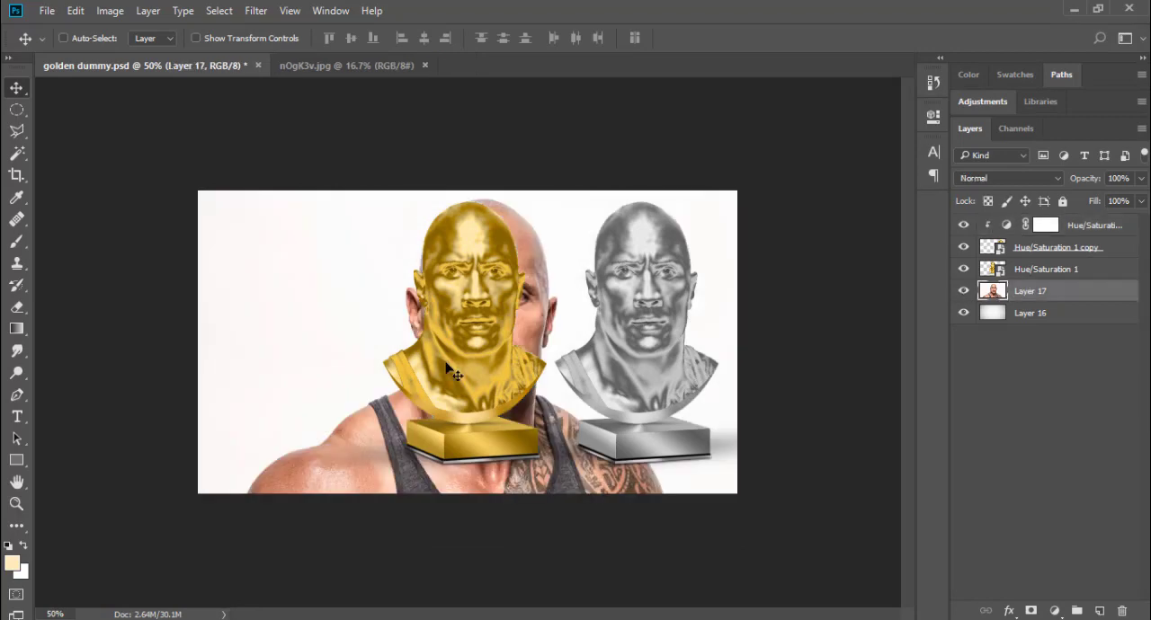
drag(342, 376, 147, 367)
Step: Scale the portrait on Layer 17 down to about 84% and adjust its position beside the golden bust
key(ctrl+t)
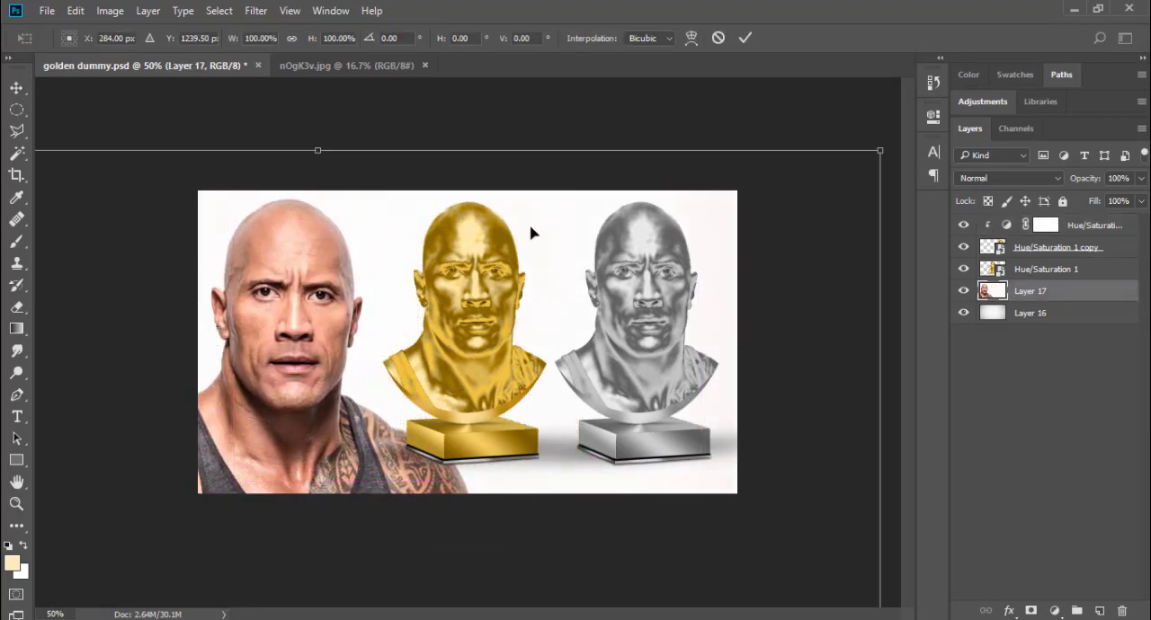
drag(881, 151, 785, 216)
drag(411, 381, 411, 313)
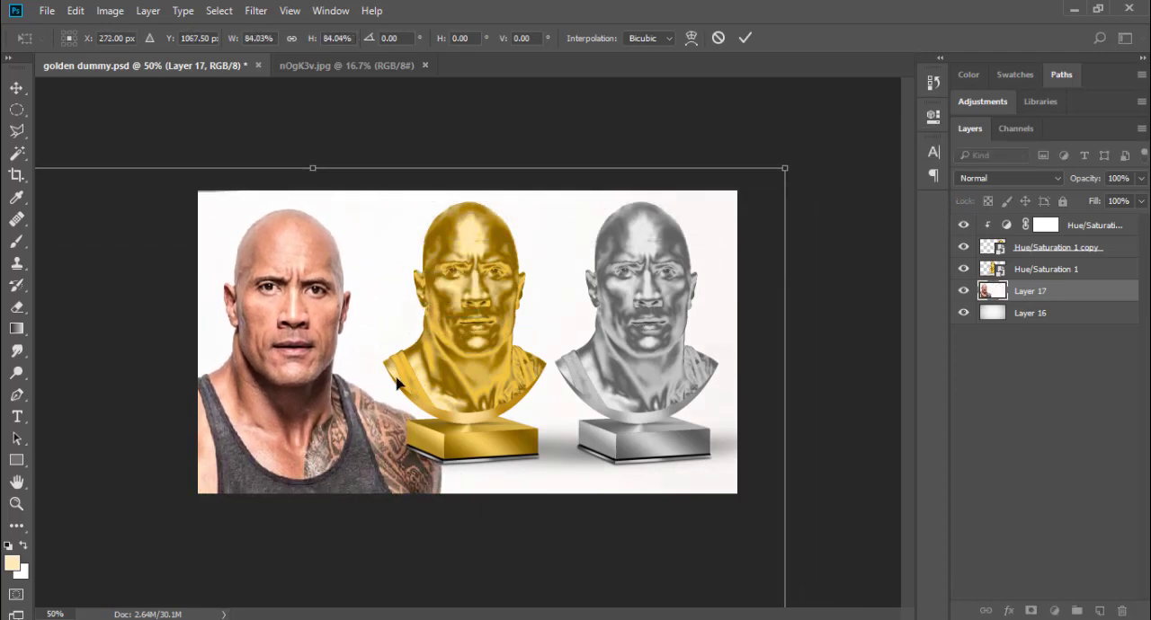
drag(314, 399, 293, 406)
drag(342, 364, 375, 365)
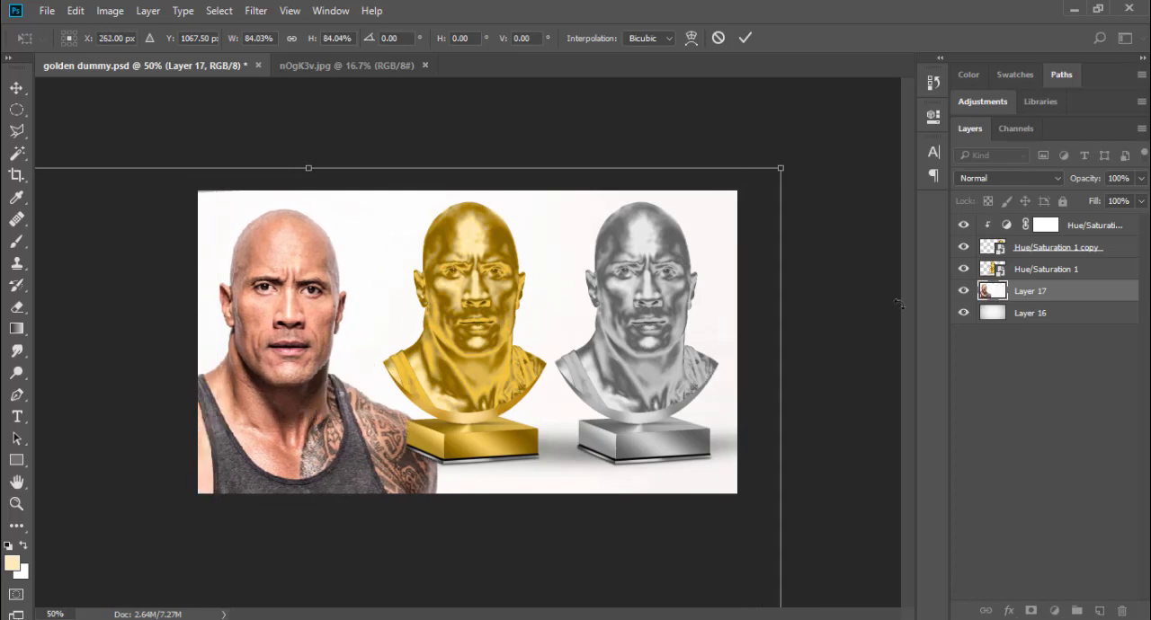